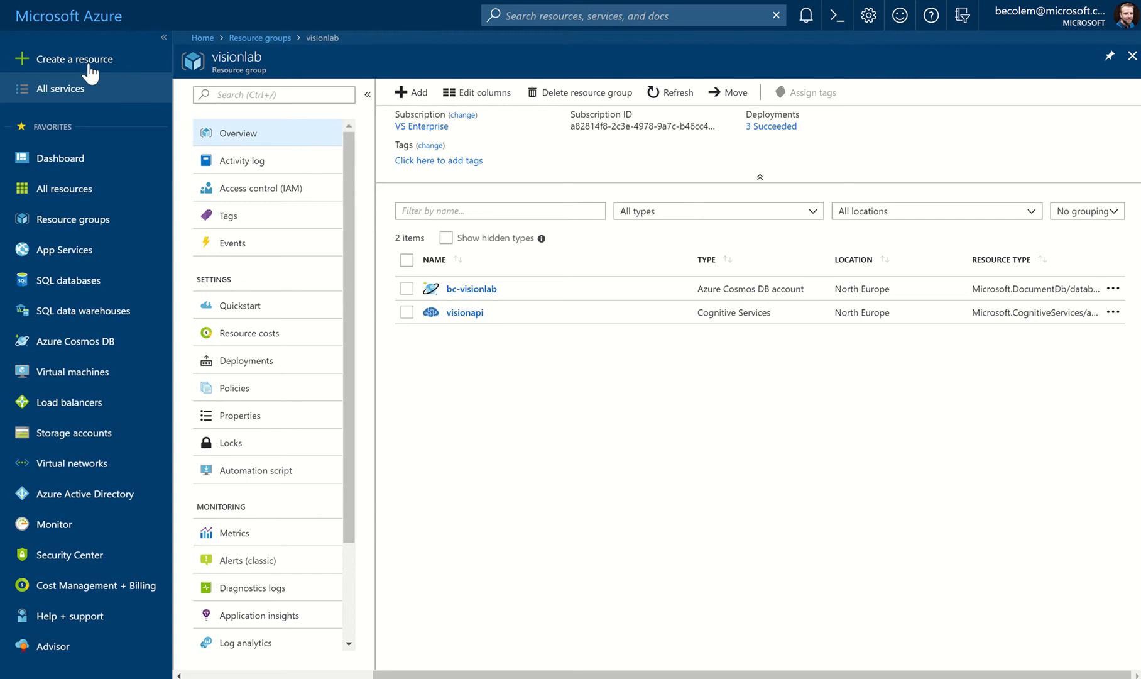
Start creating a new Logic App resource from the Integration category of the Azure Marketplace.
click(135, 70)
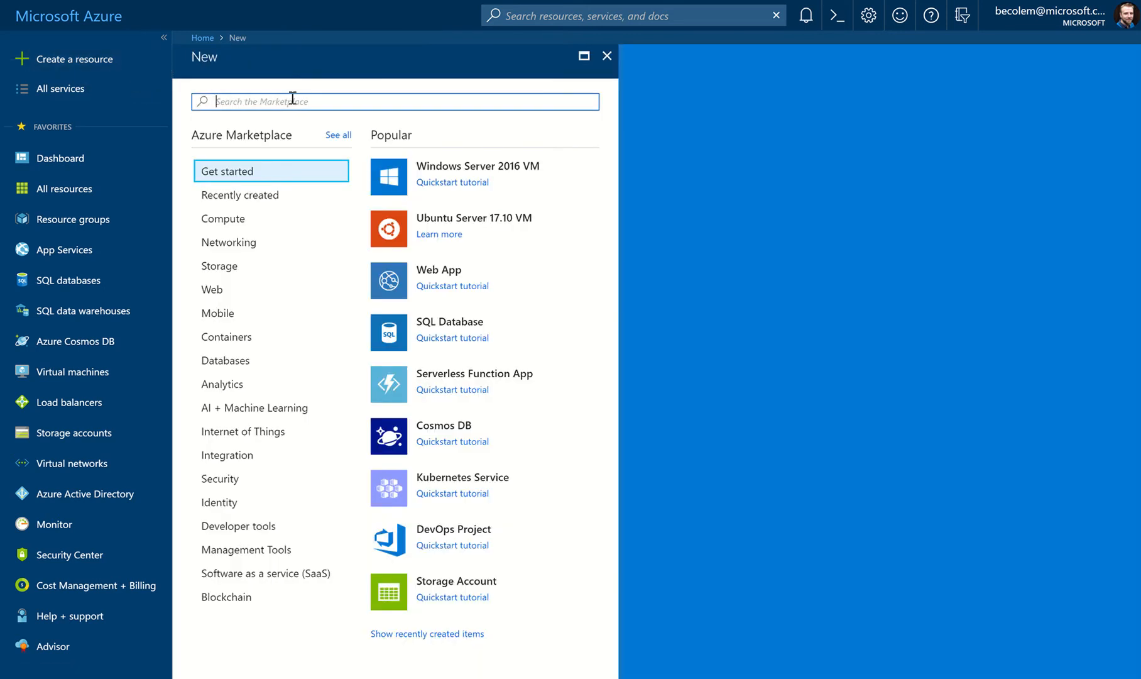
click(255, 467)
click(251, 462)
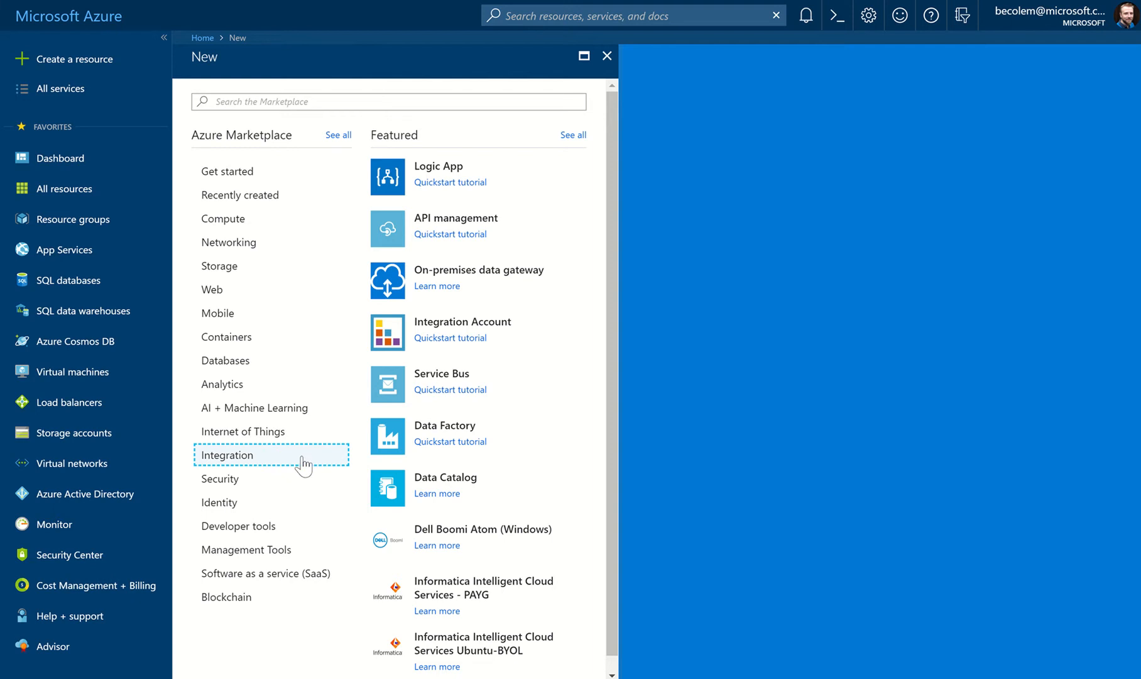
click(465, 173)
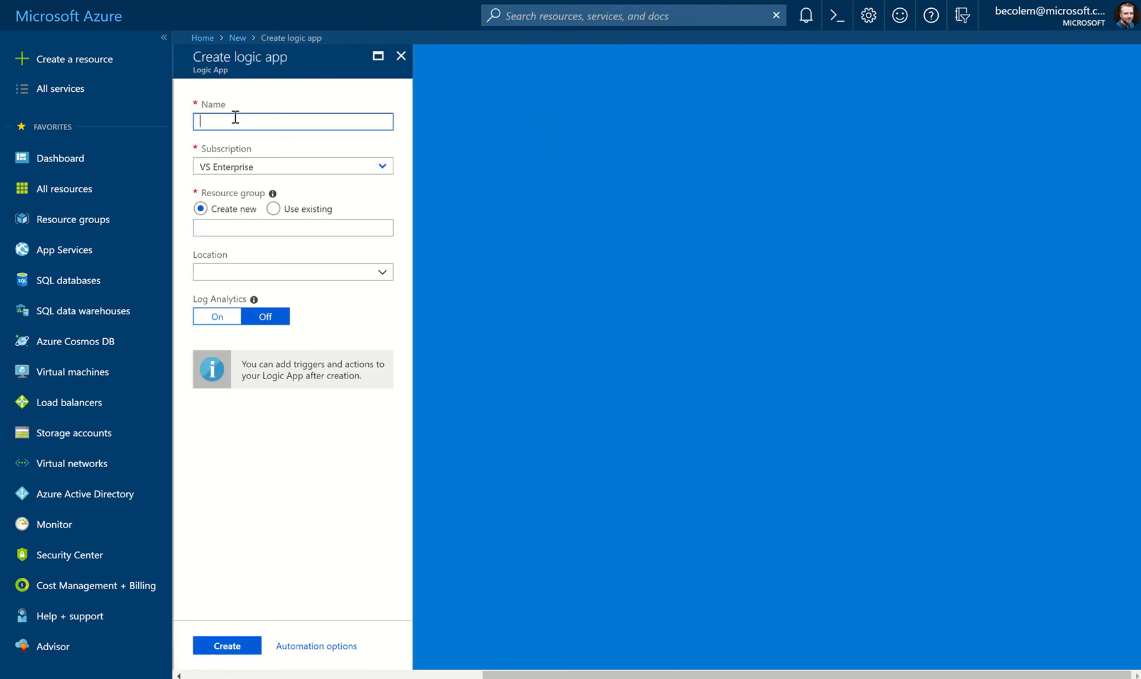
Name the logic app vision-app, assign it to the existing visionlab resource group, and create it.
text(vision-app)
click(274, 209)
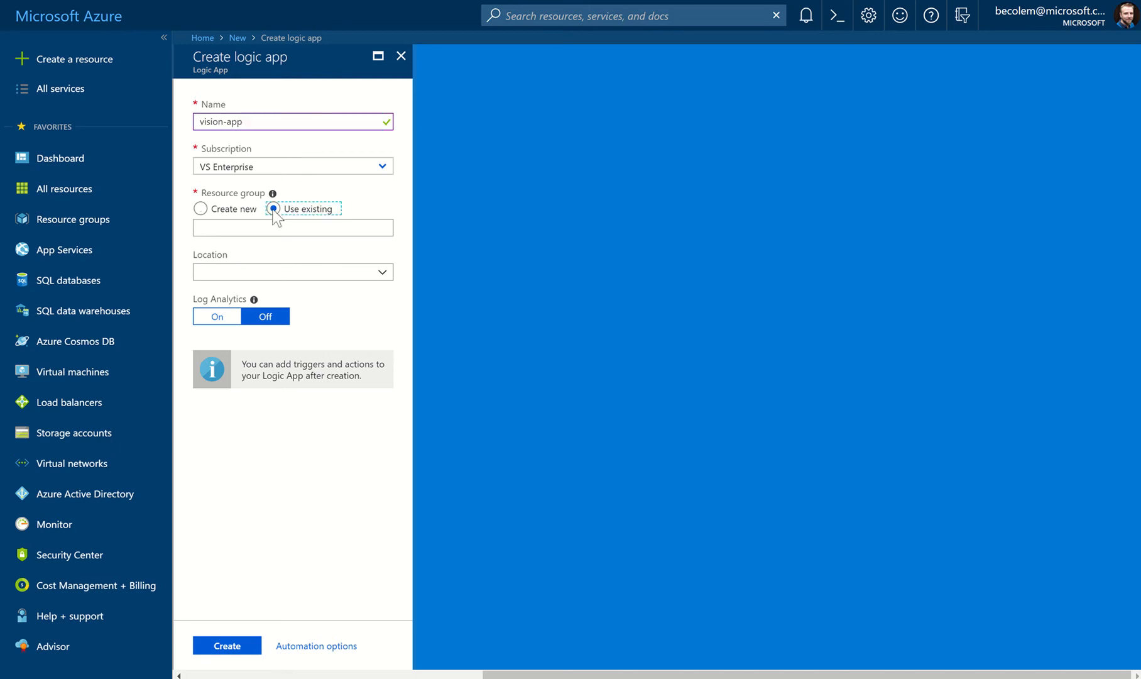
click(372, 228)
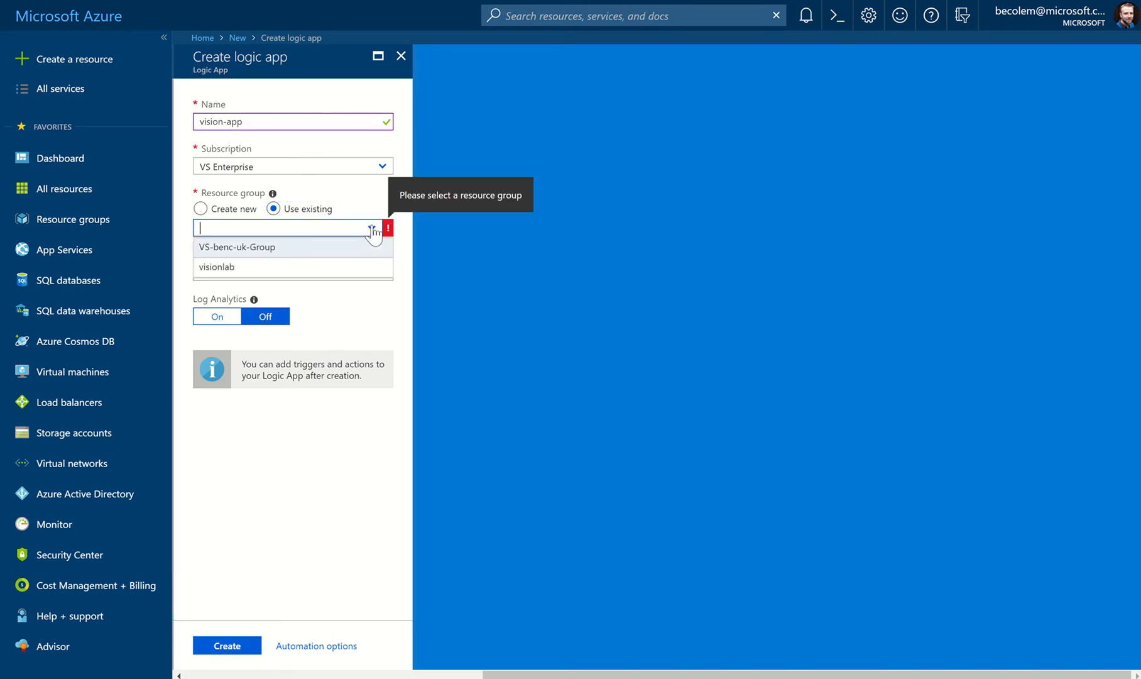
click(282, 269)
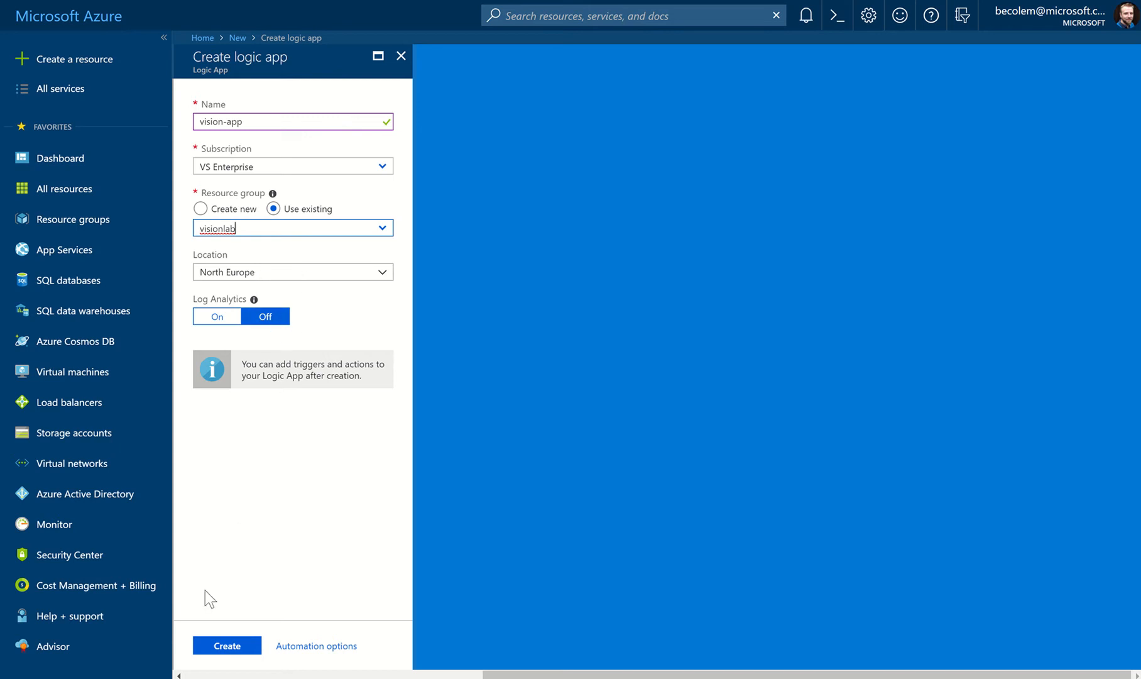
click(222, 646)
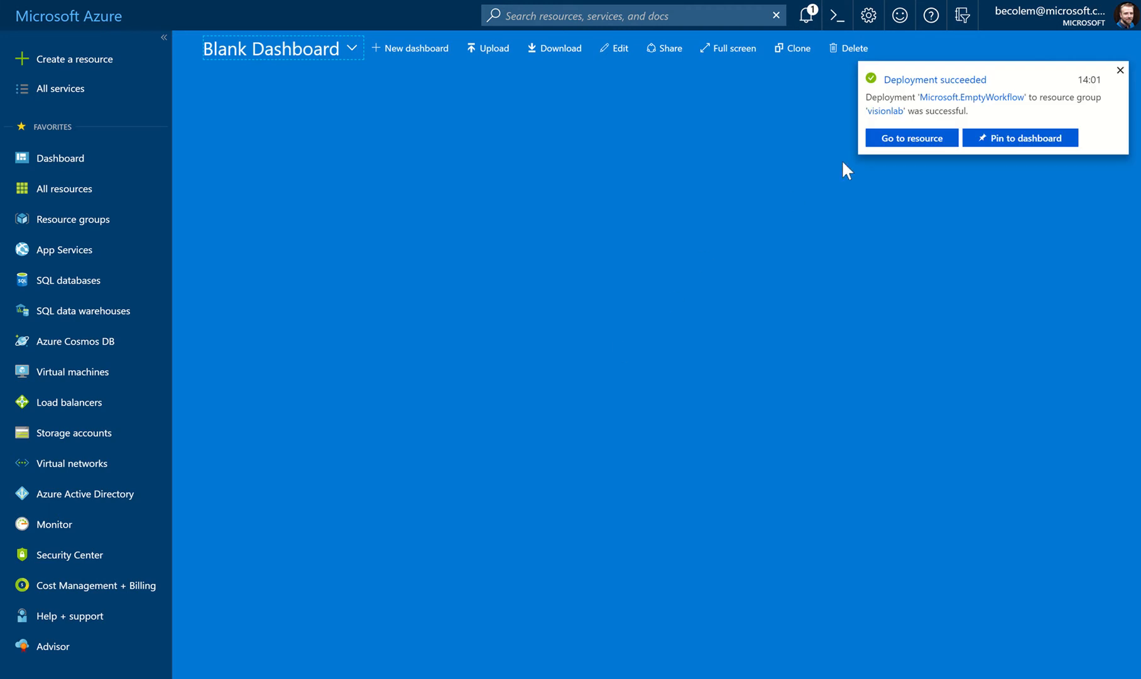
Go to the deployed logic app and start its workflow with the "When a new tweet is posted" trigger.
click(936, 143)
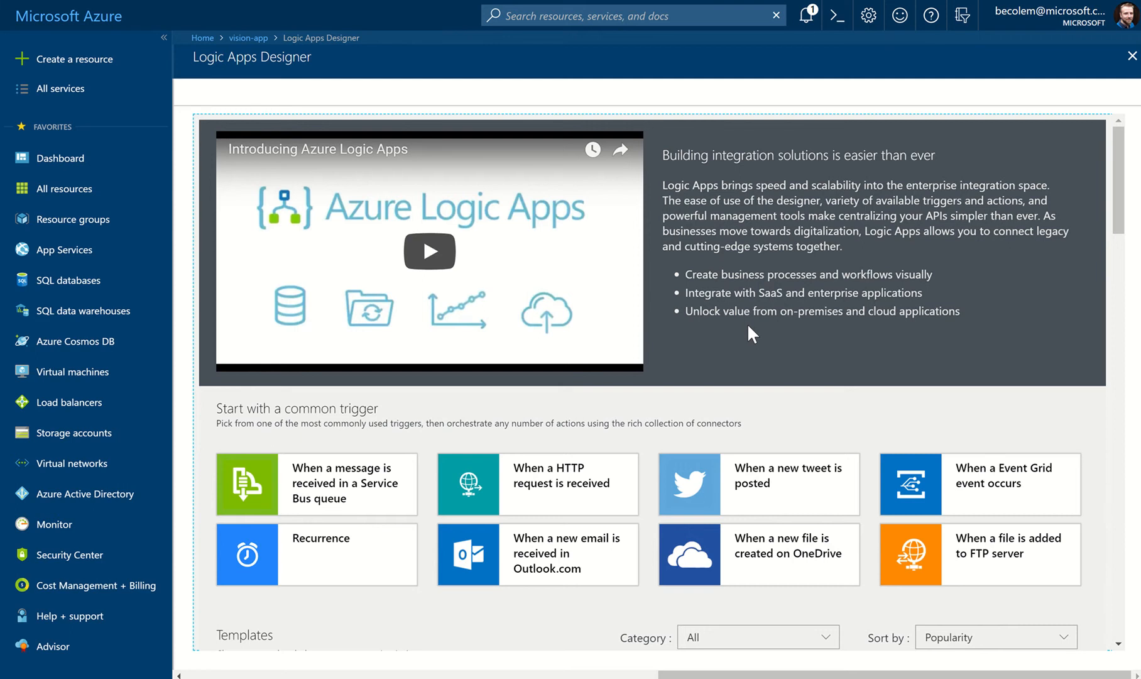
scroll(748, 326, down, 12)
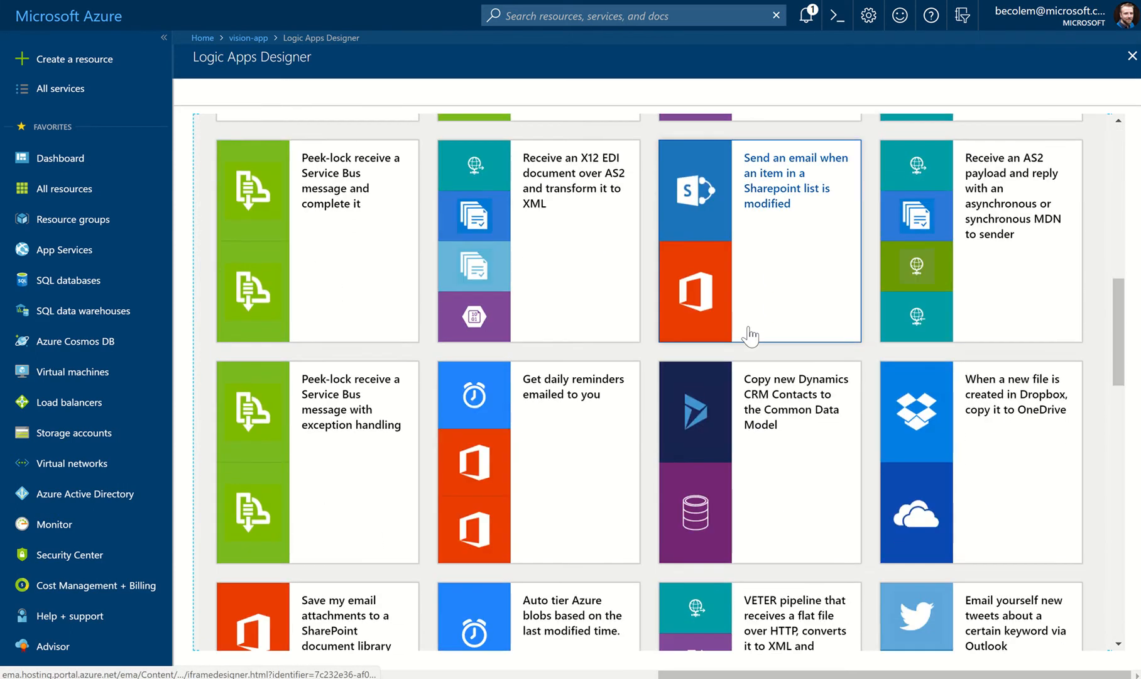
scroll(748, 333, up, 7)
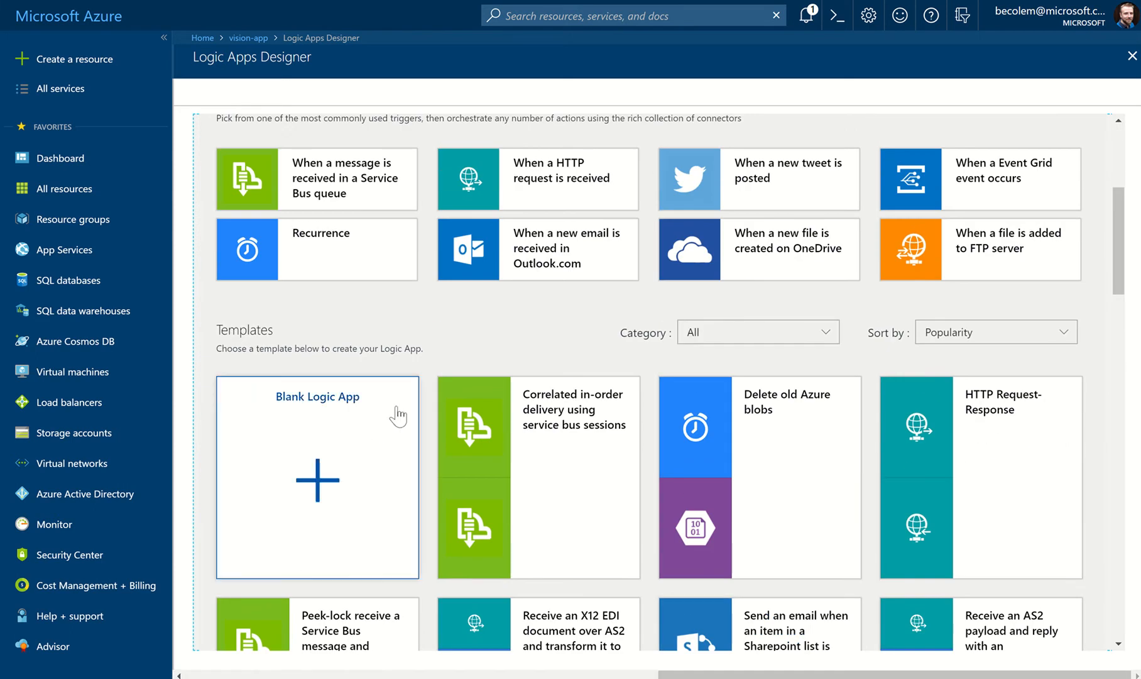
scroll(362, 396, up, 1)
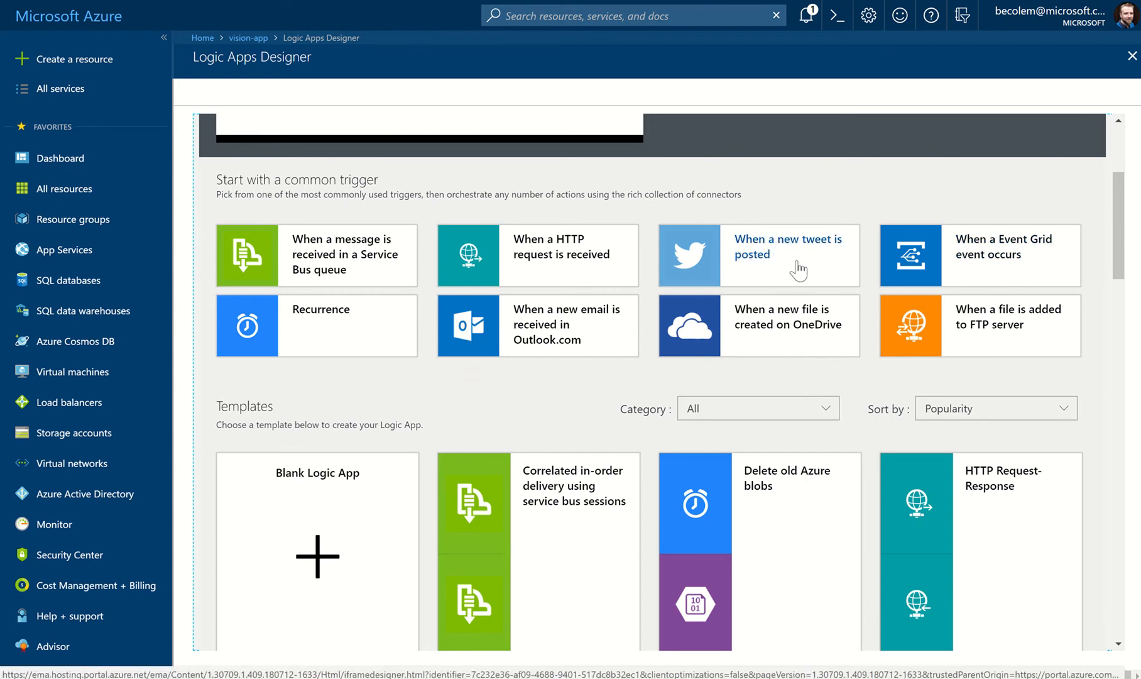
scroll(796, 267, up, 2)
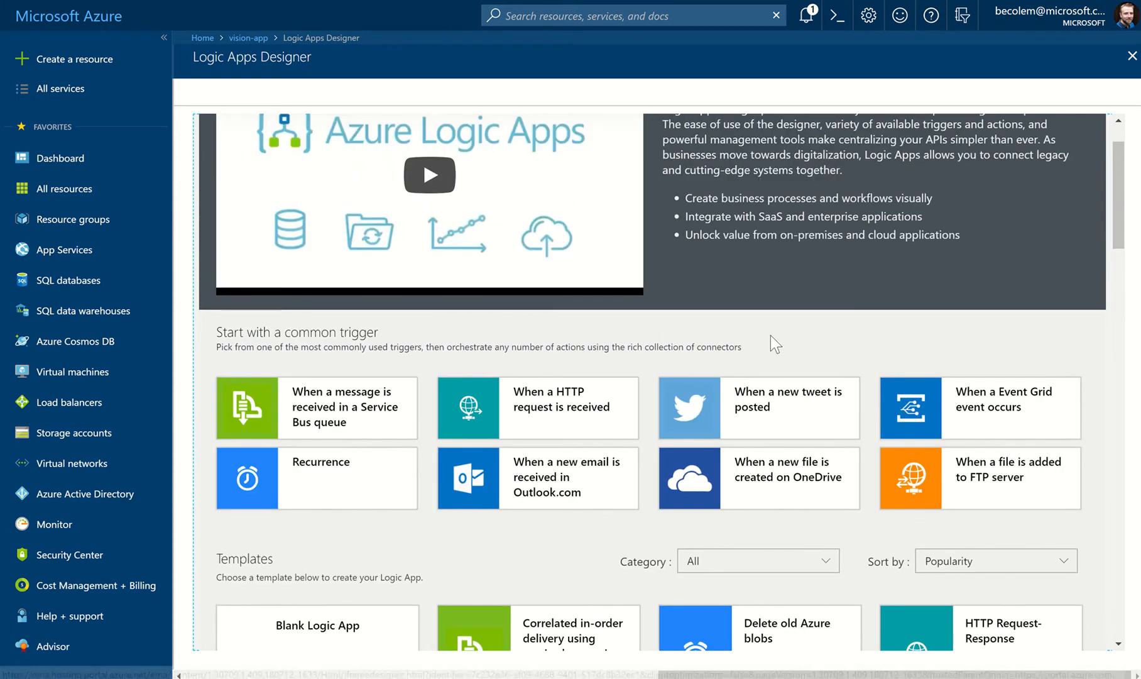
click(801, 414)
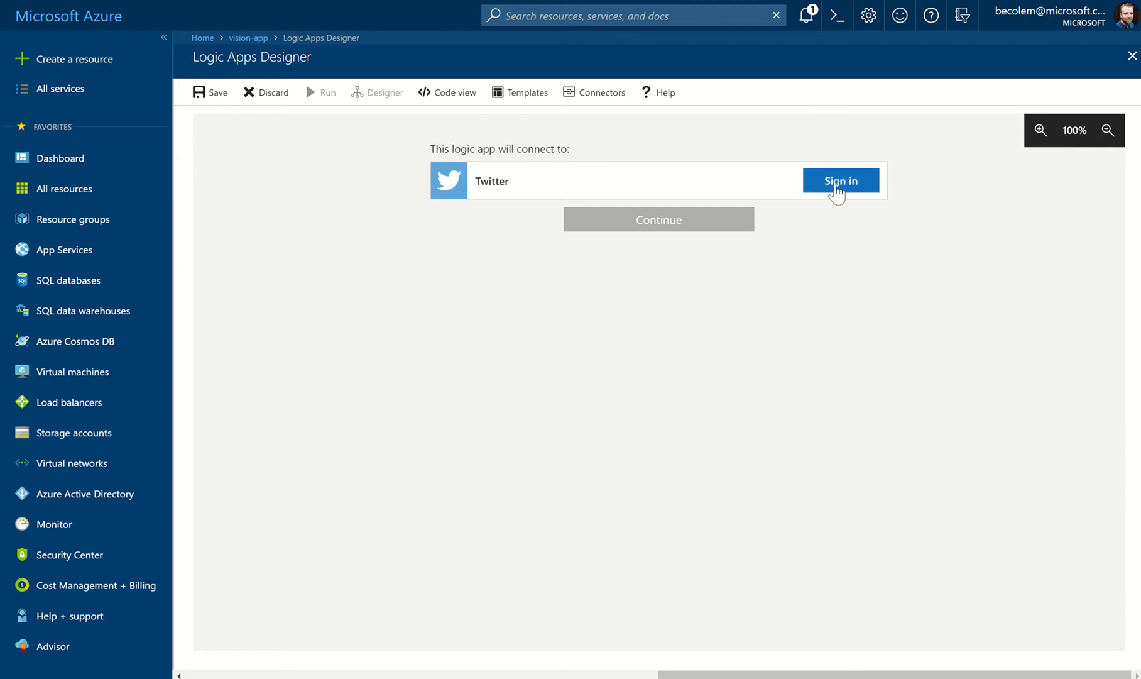
Start the Twitter sign-in for the logic app connection and enter the account's username.
click(834, 183)
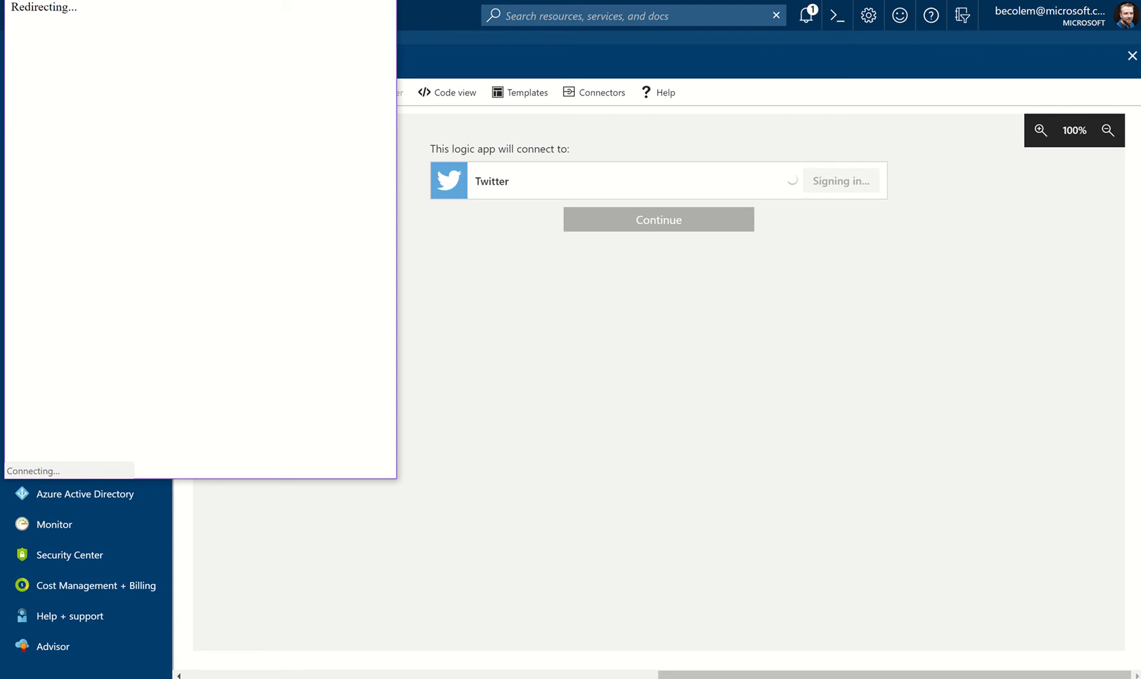
drag(284, 0, 473, 87)
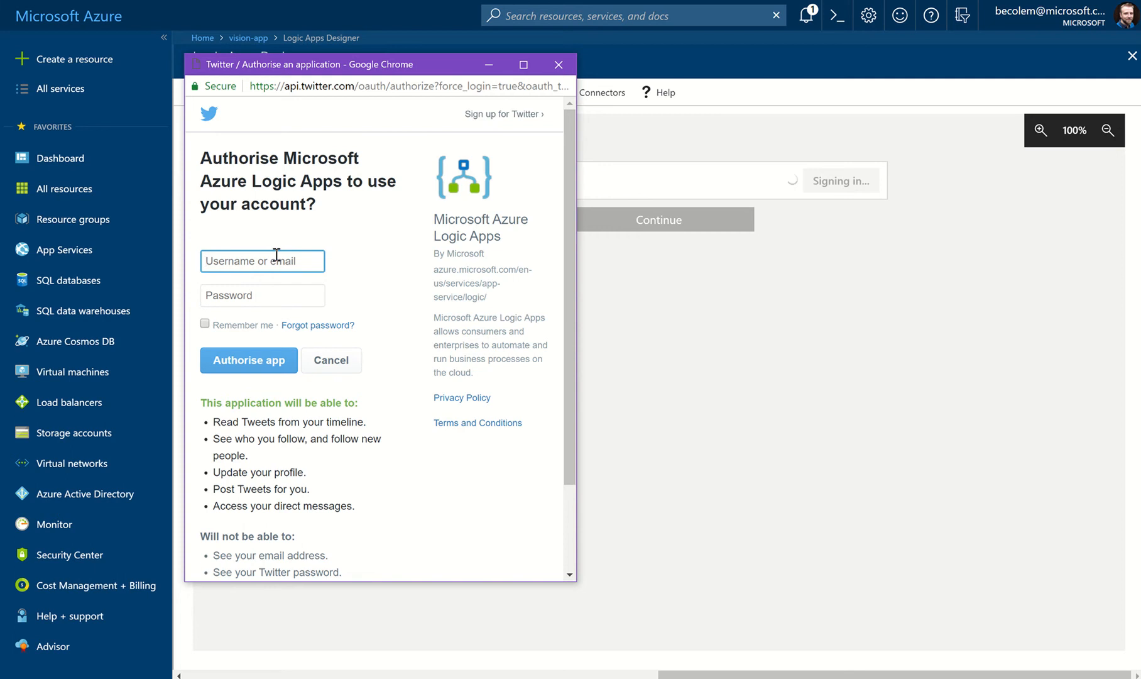
text(BenCodeGeek)
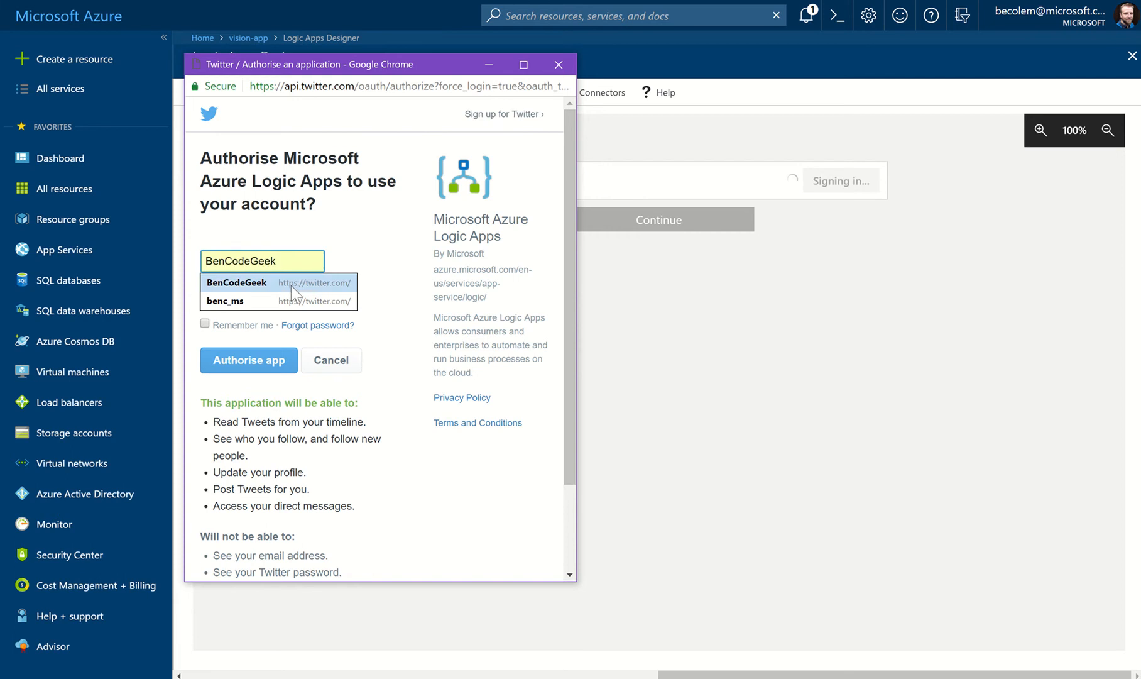
click(289, 285)
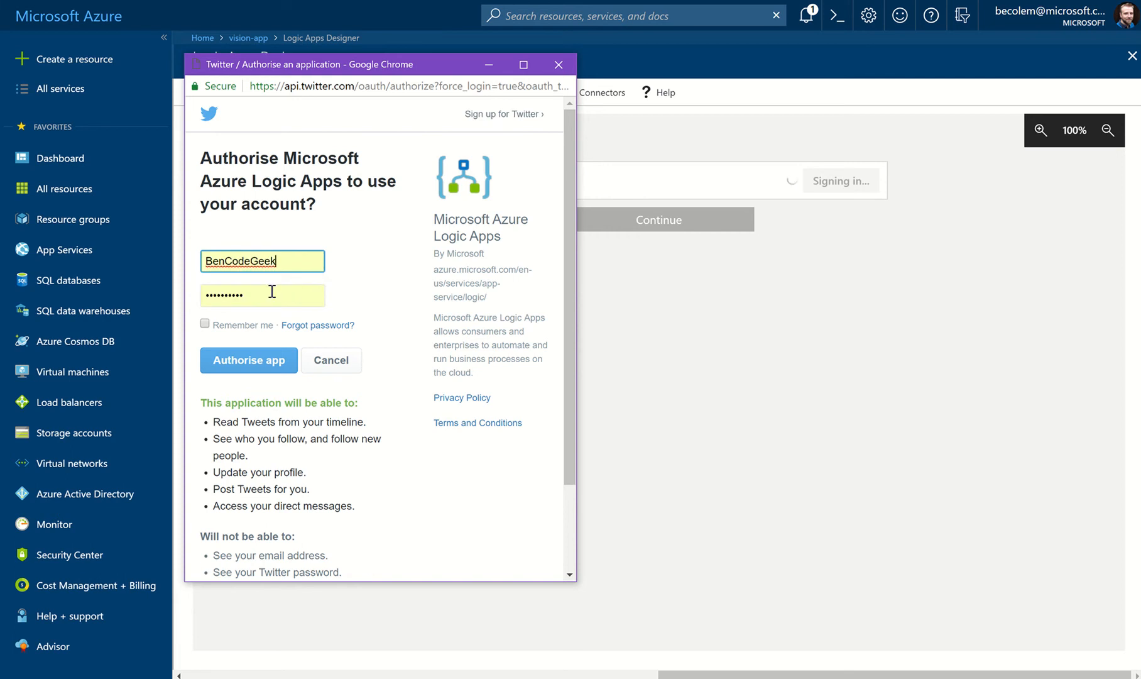
Enter the Twitter account password, authorise Azure Logic Apps to use the account, and continue to the trigger settings.
click(295, 296)
key(Escape)
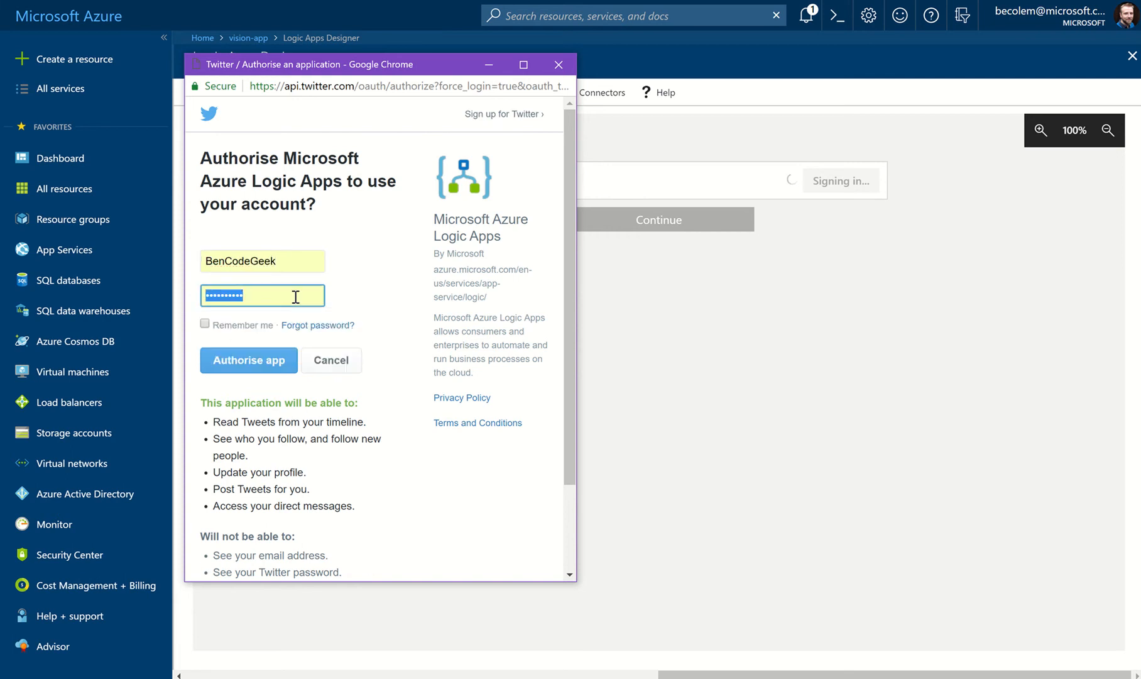
text(••••••••)
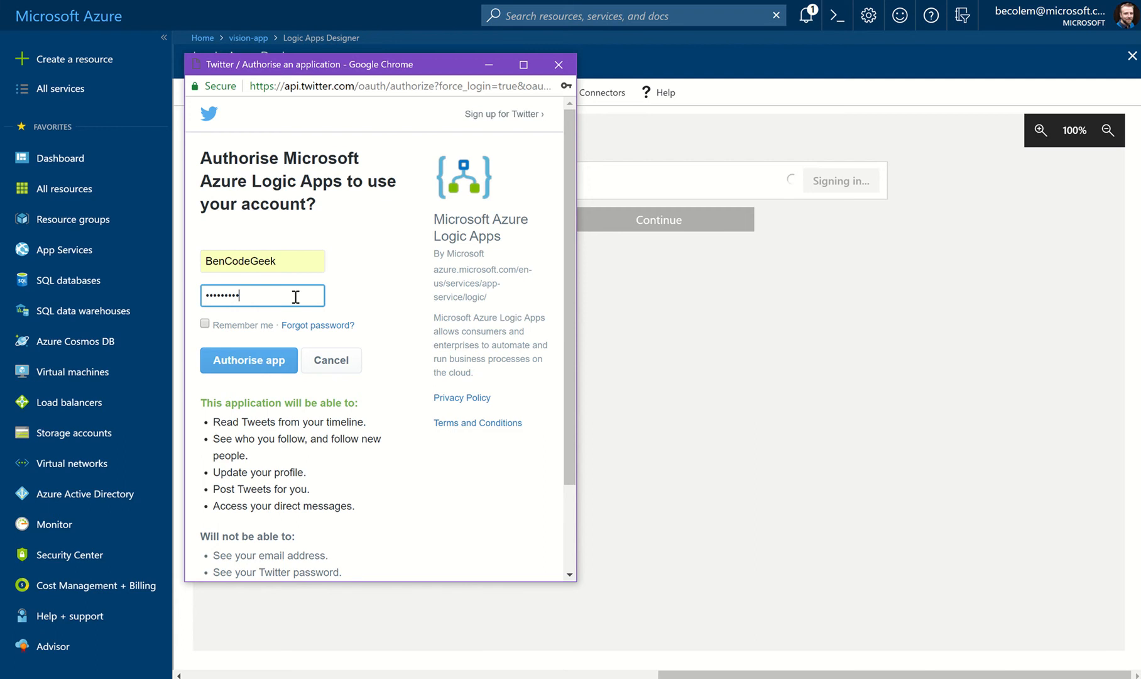
key(BackSpace)
key(BackSpace)
key(BackSpace)
key(BackSpace)
key(BackSpace)
key(BackSpace)
key(BackSpace)
key(BackSpace)
text(********)
click(253, 364)
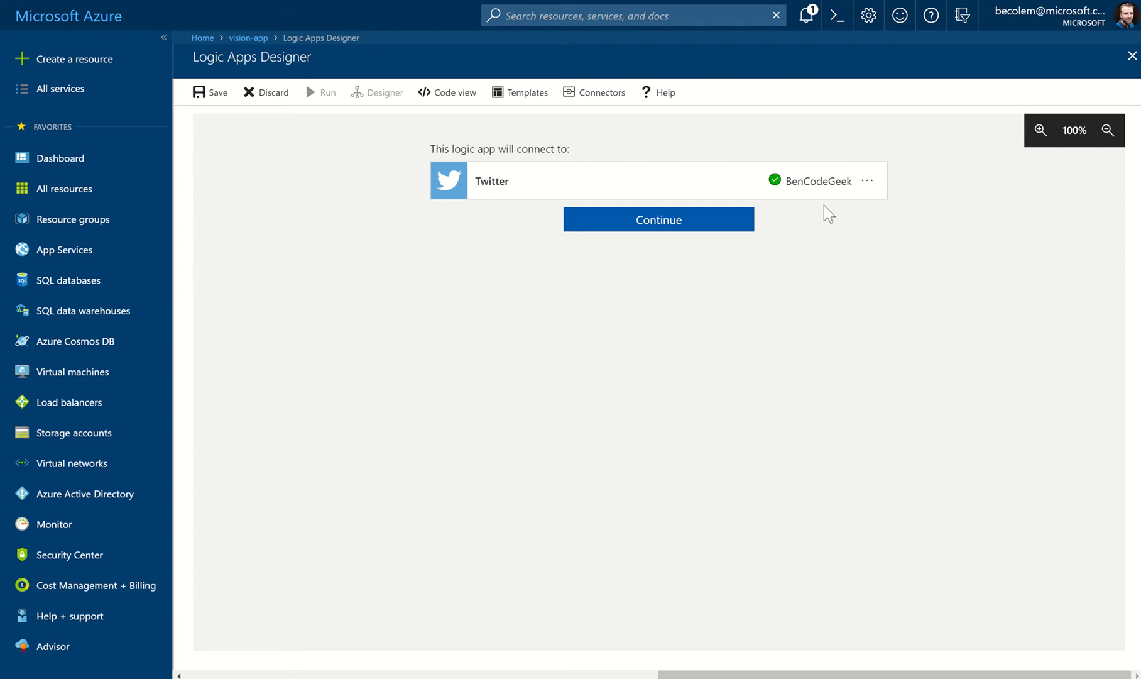
click(668, 222)
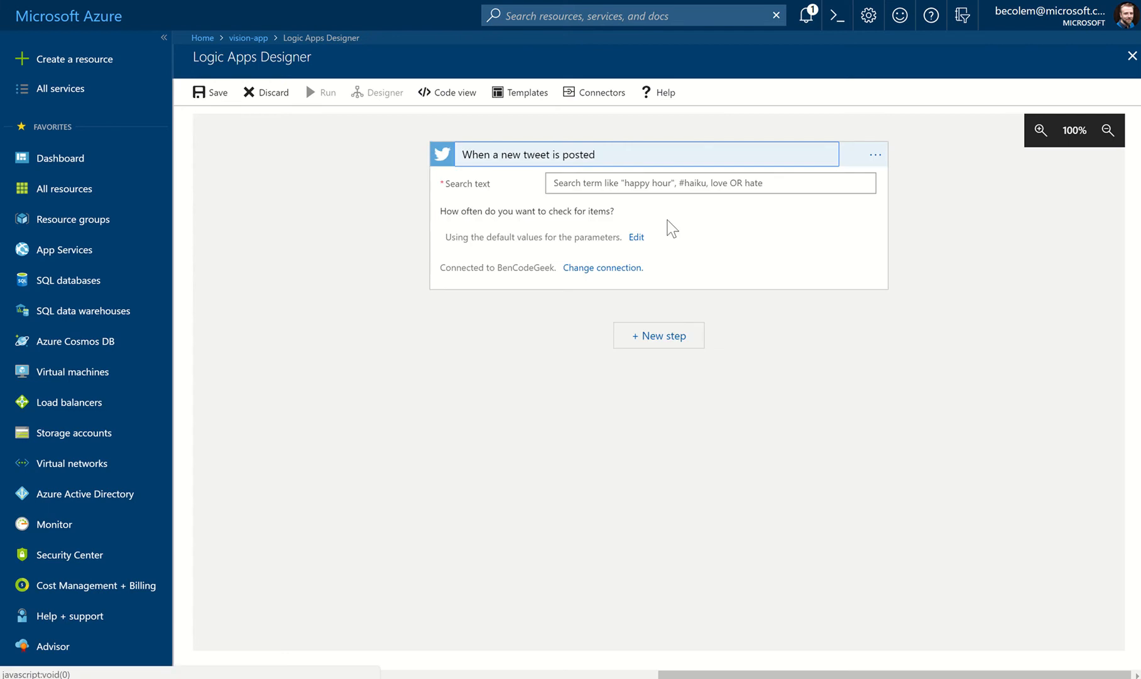
Set the tweet trigger's search text to #AzureVisionLab.
click(668, 182)
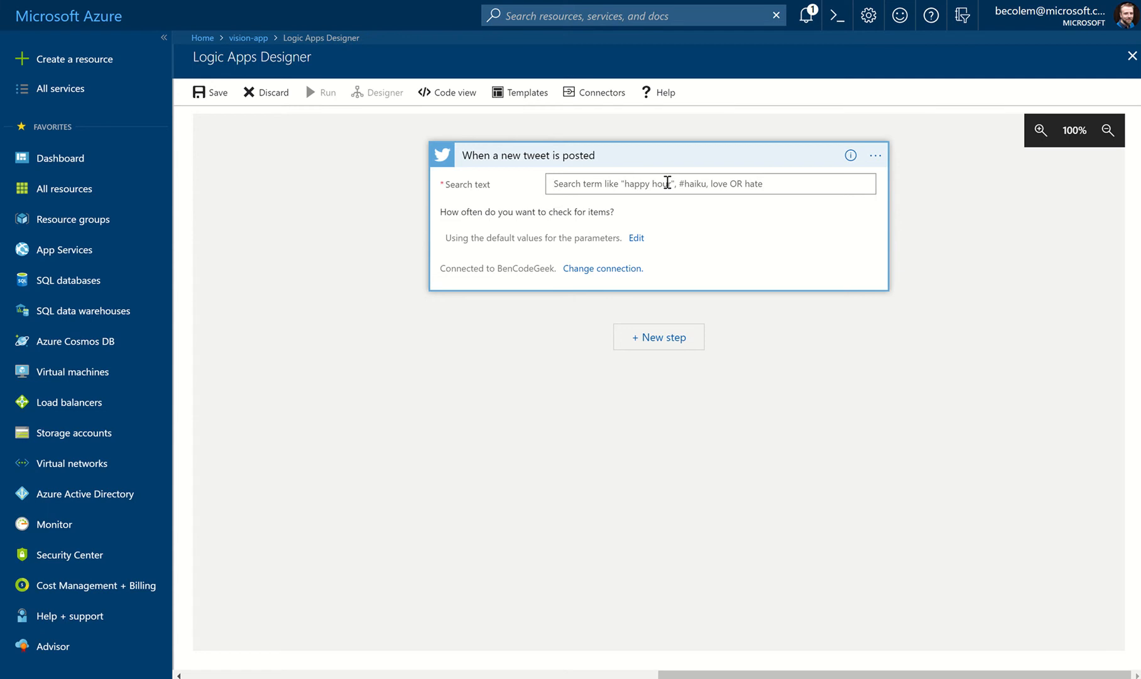
text(#)
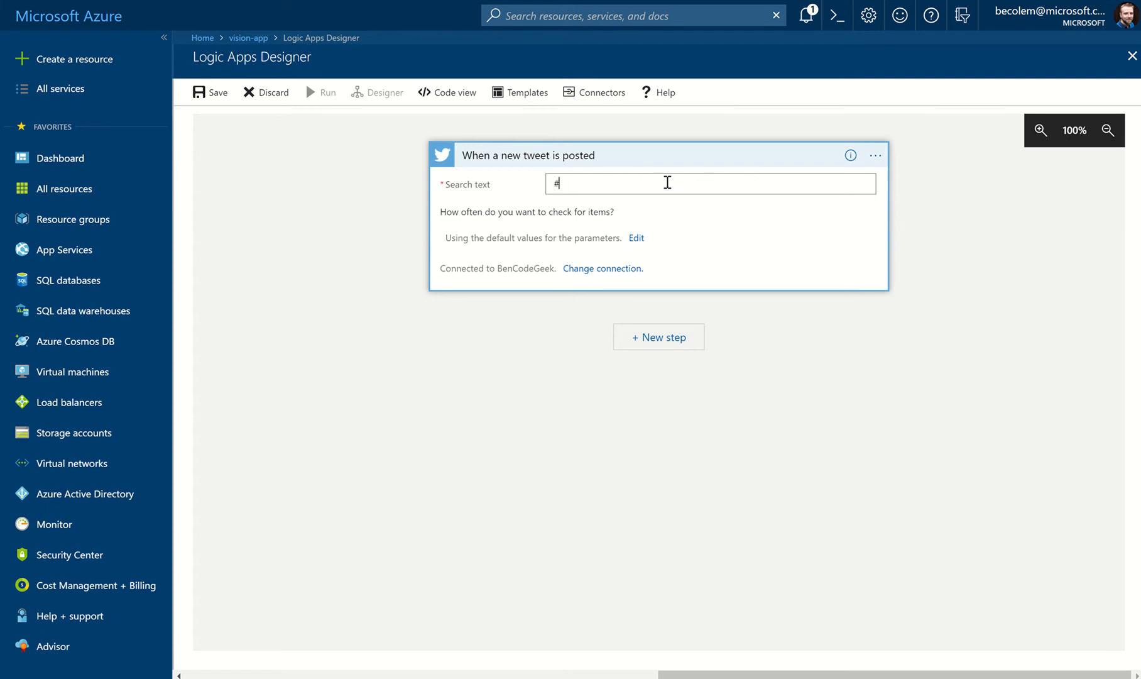
text(AzureVisionLab)
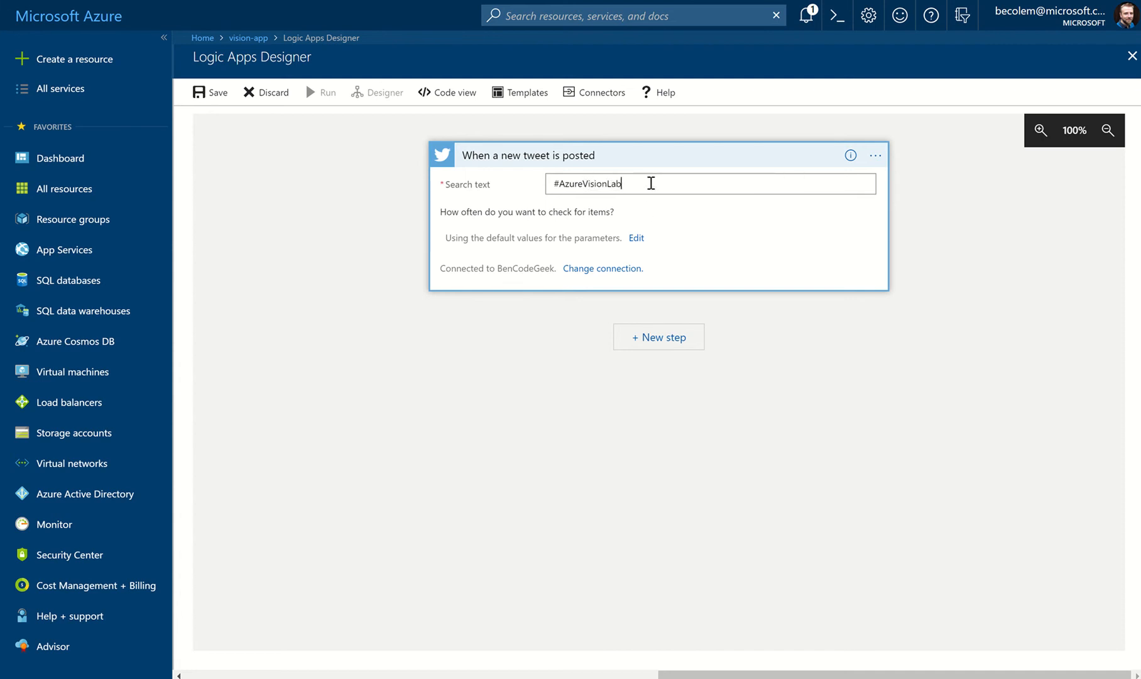
Copy the #AzureVisionLab hashtag into labnotes.txt in Notepad below the Cosmos DB details, and return to the Logic Apps Designer.
drag(652, 183, 552, 183)
key(ctrl+c)
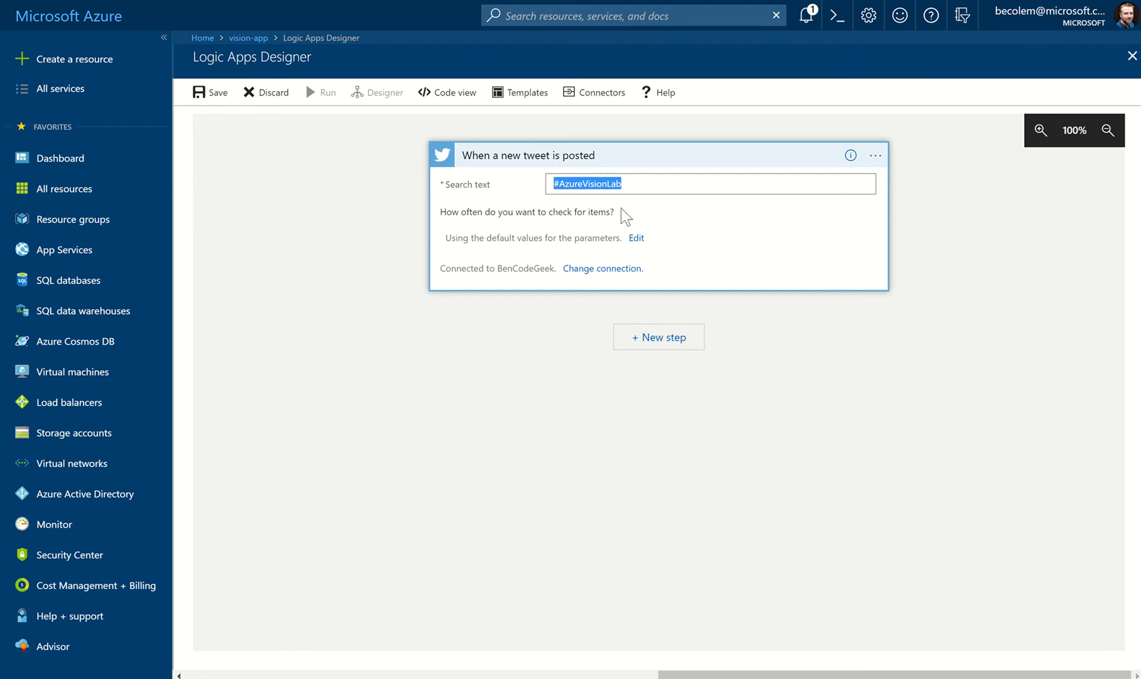
key(alt+Tab)
key(Tab)
key(Tab)
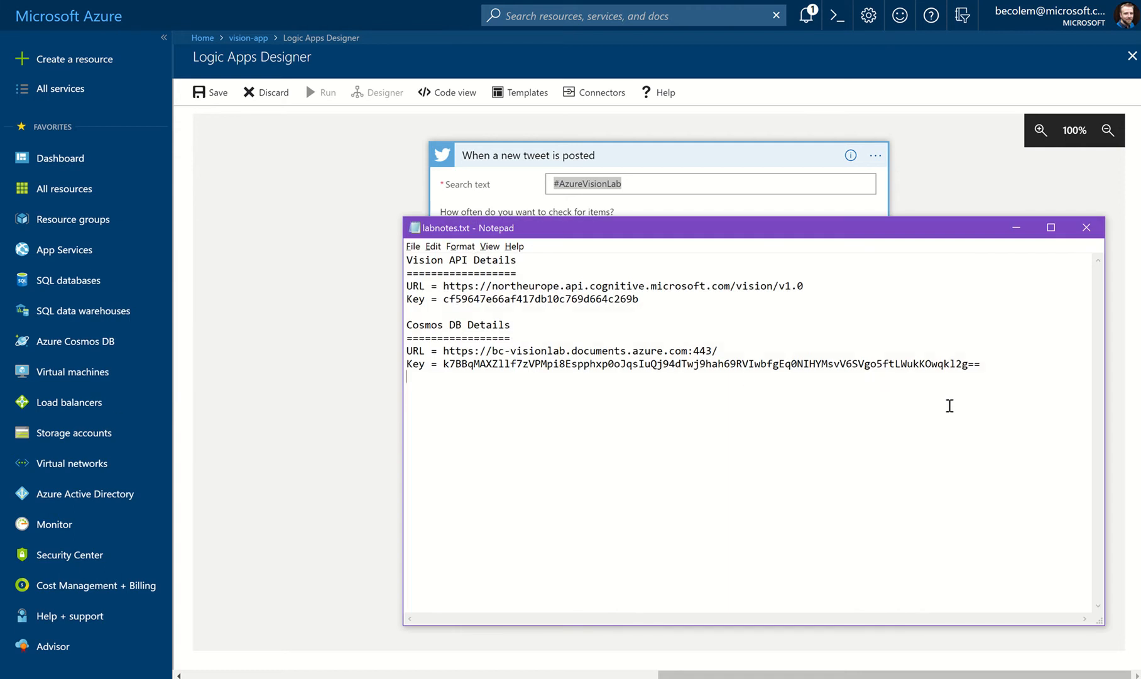
key(Return)
key(Return)
key(ctrl+v)
key(Return)
click(955, 191)
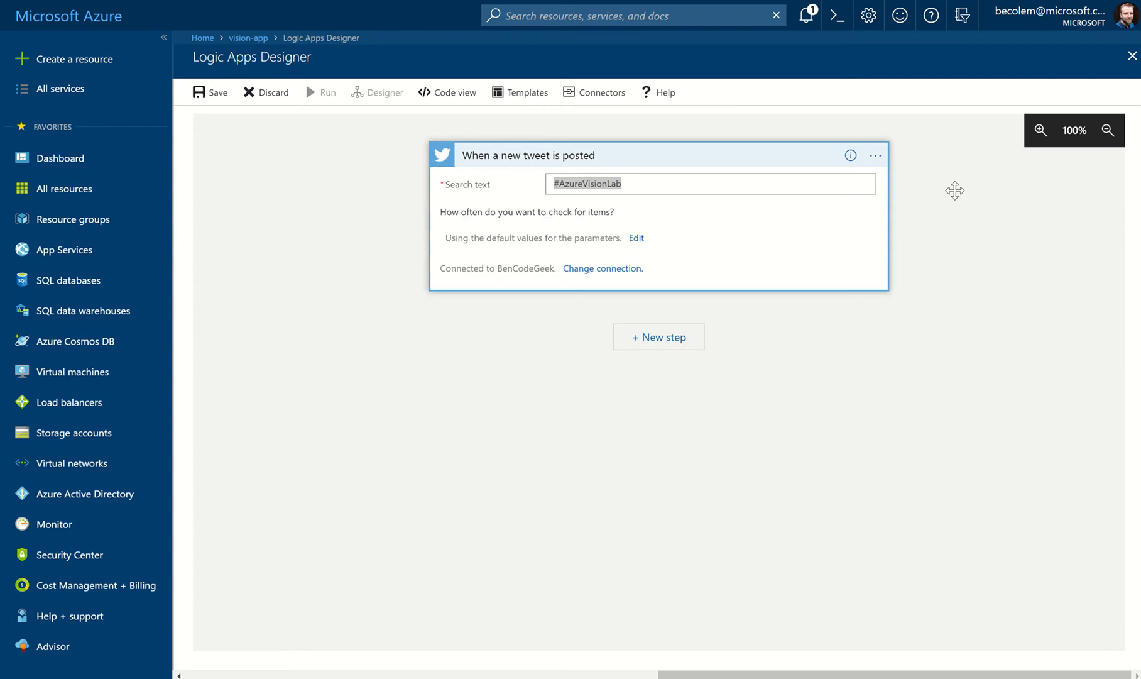
Add a new action after the trigger by searching for "describe" and choosing Describe Image URL from the Computer Vision API.
click(654, 342)
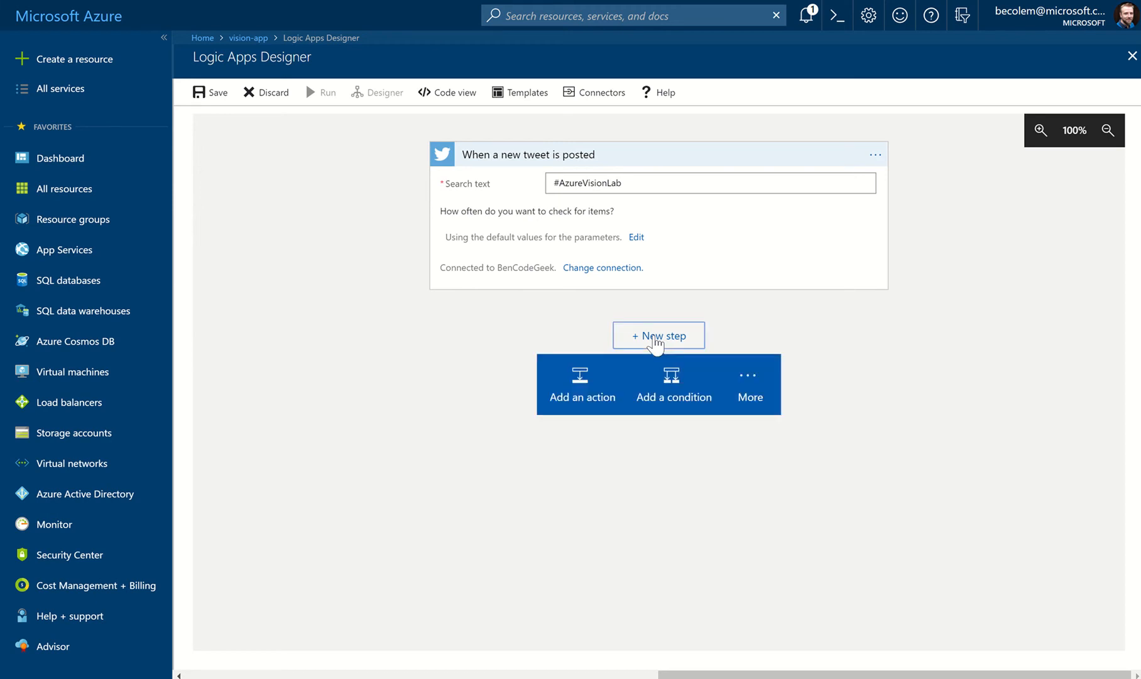
click(580, 391)
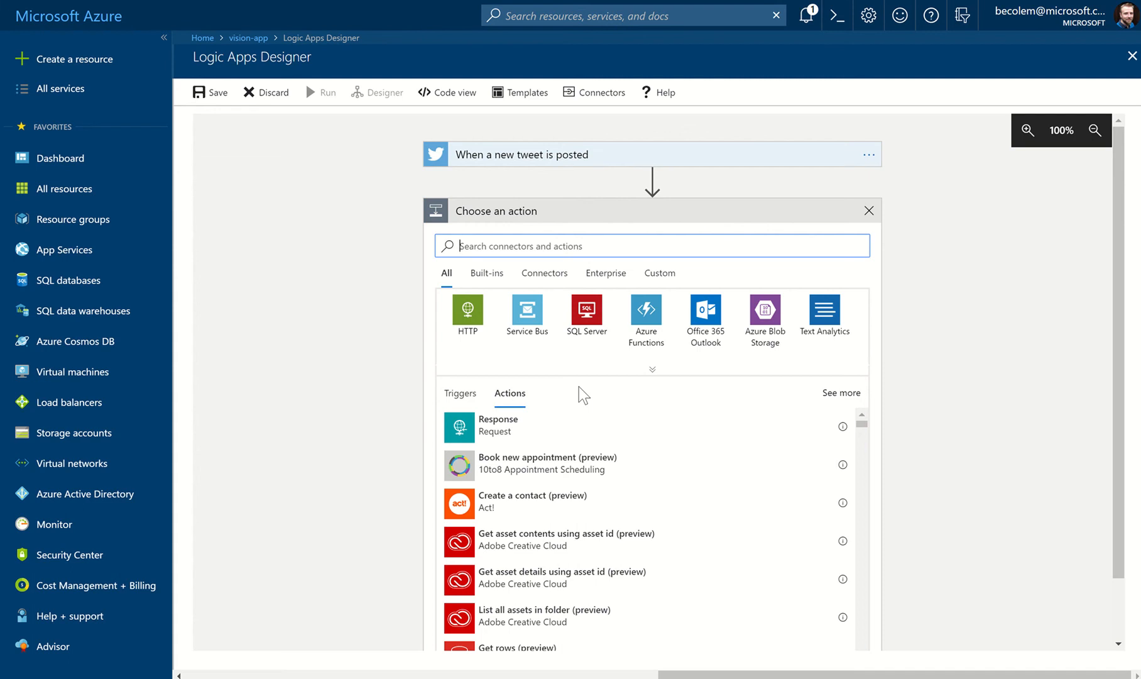
text(describe)
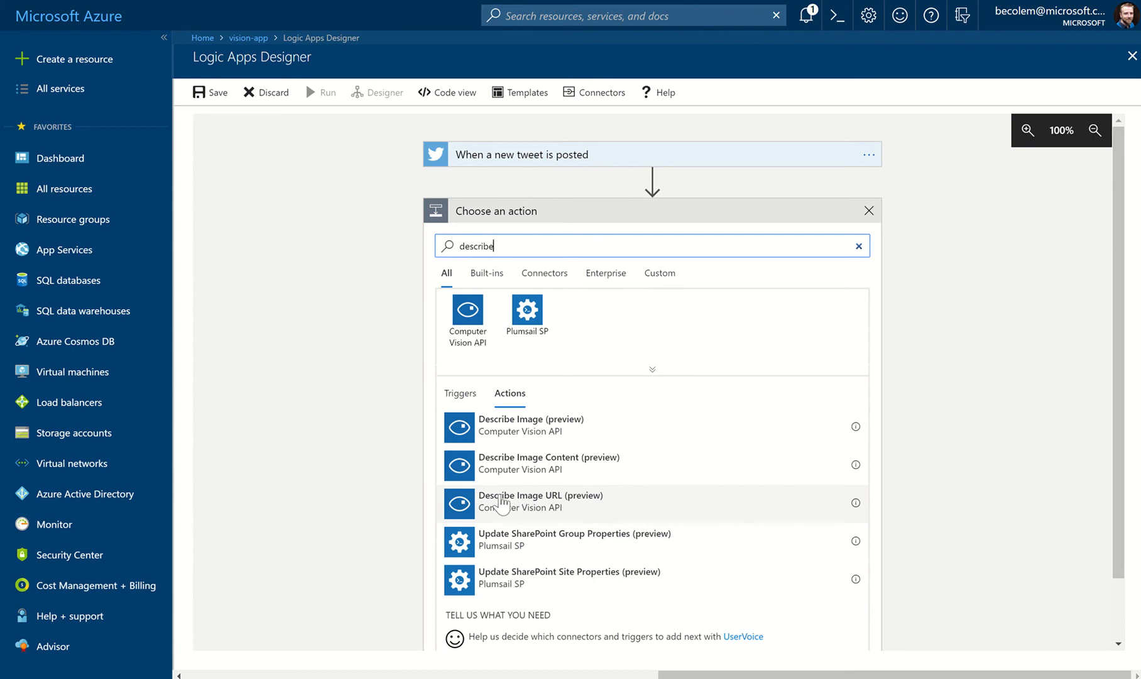
click(619, 505)
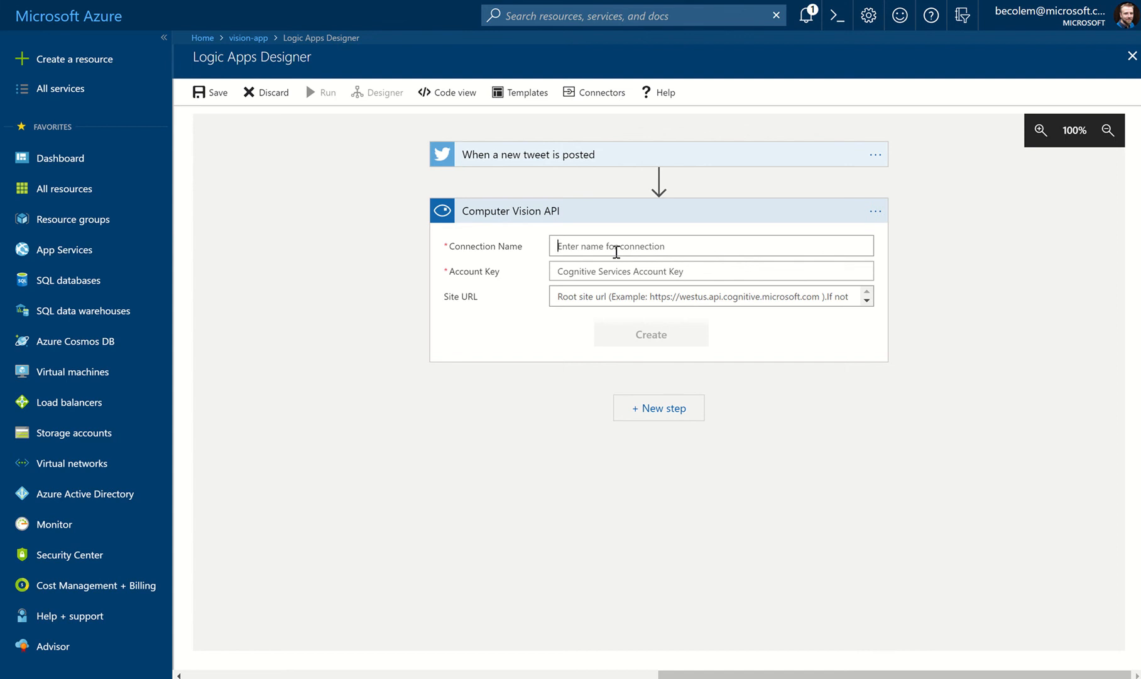
Name the Computer Vision API connection visionapi and paste the Vision API key from labnotes.txt as its account key.
text(visionapi)
click(623, 272)
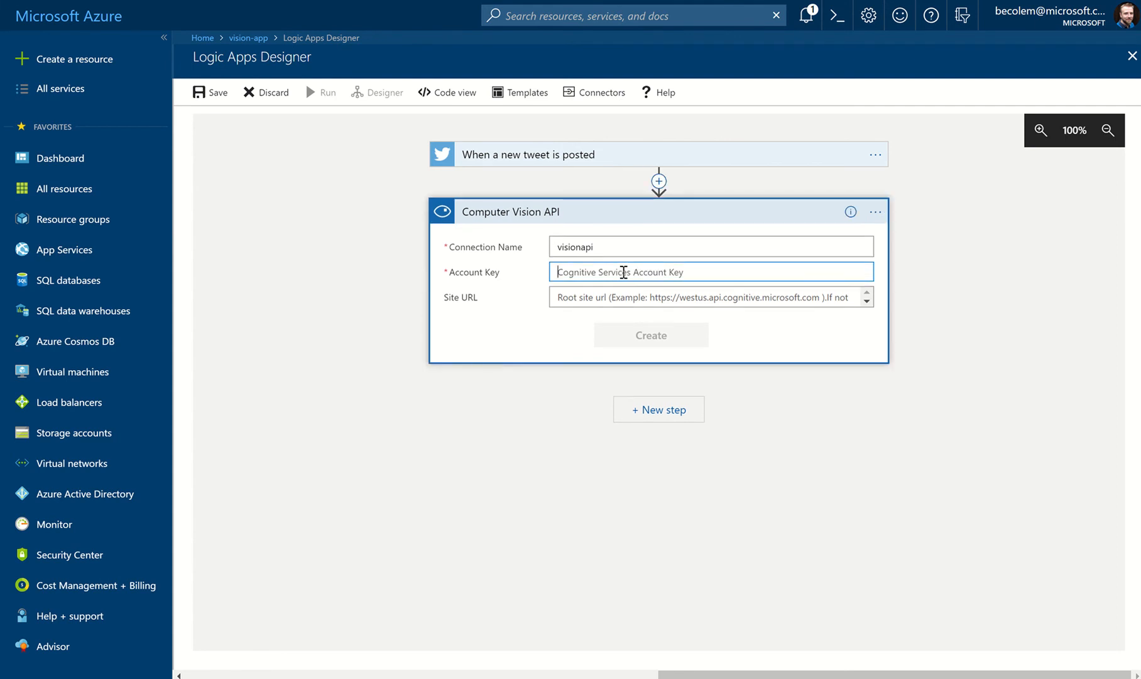
key(alt+Tab)
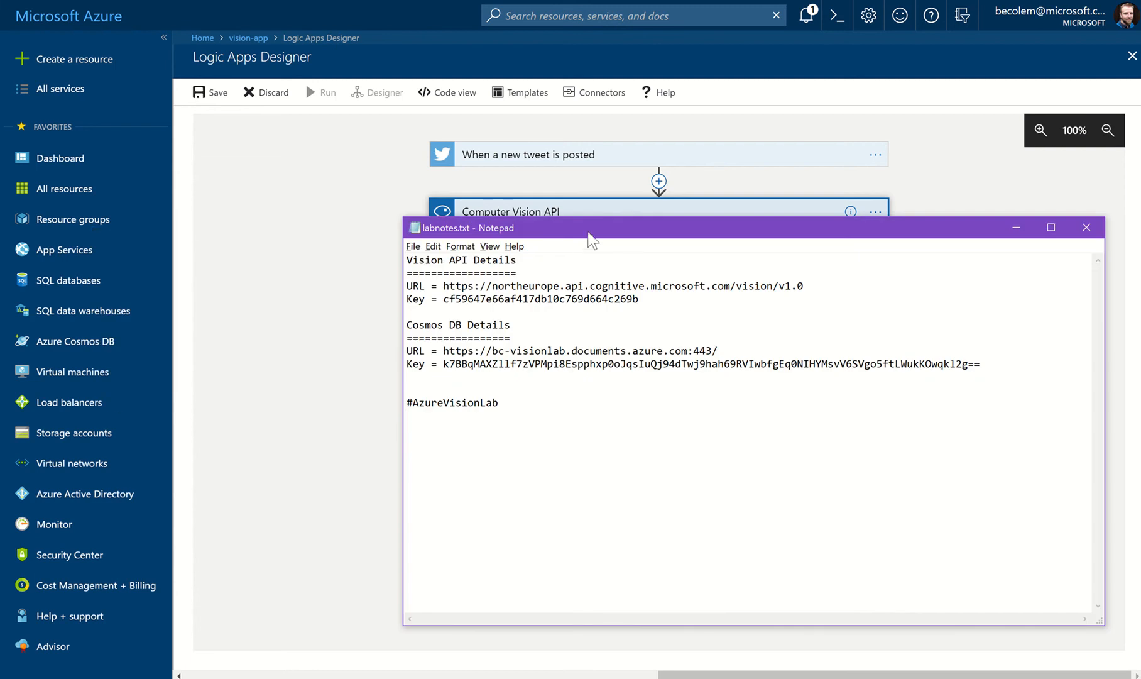
drag(585, 230, 497, 186)
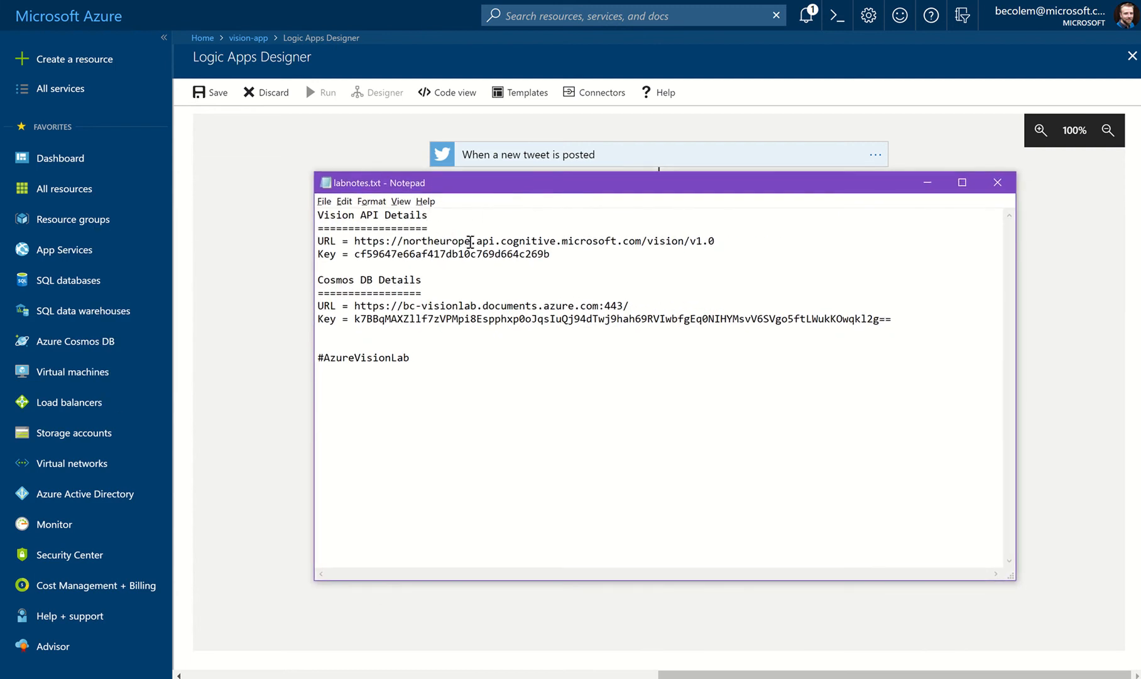
drag(551, 254, 356, 254)
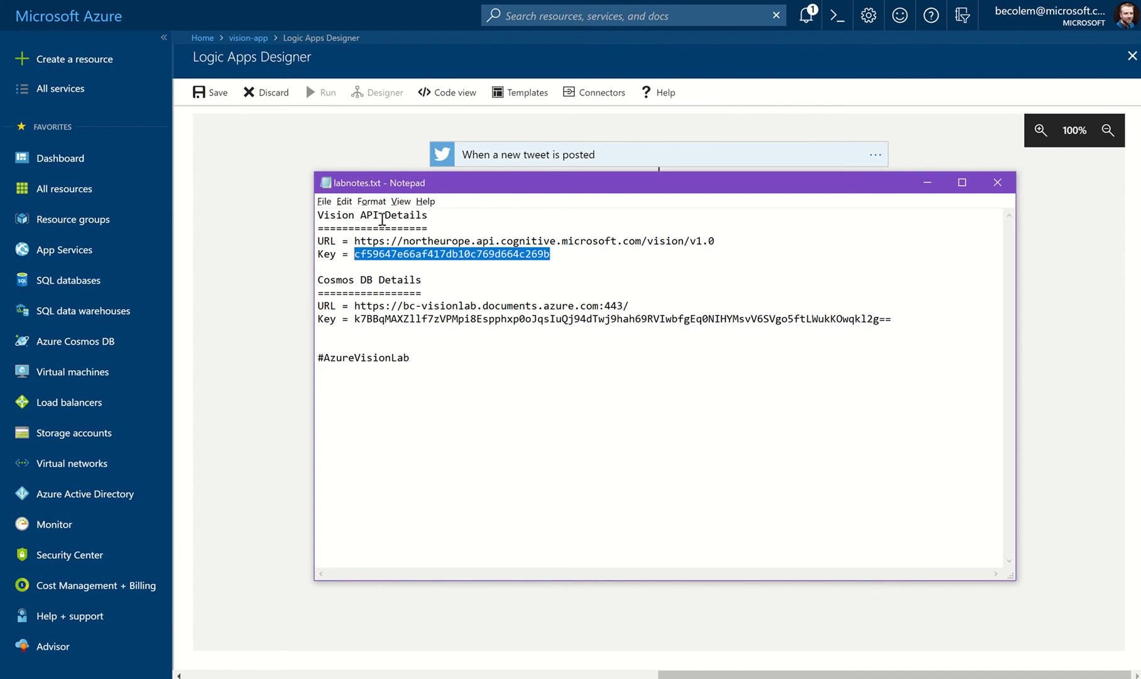
click(263, 208)
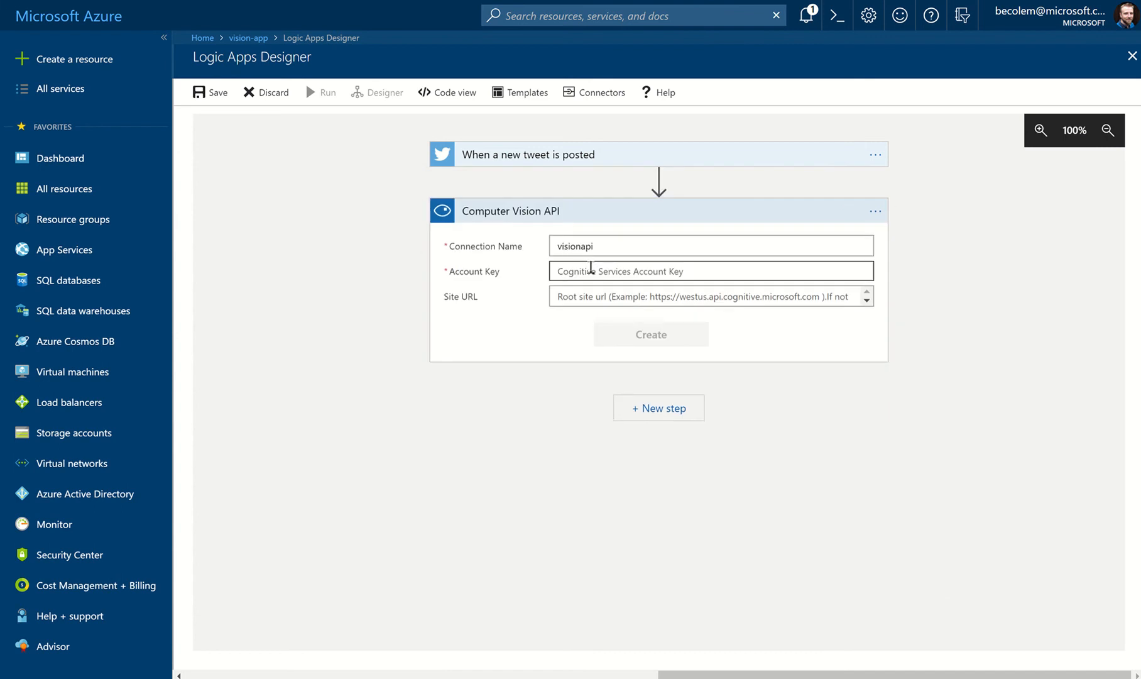
click(653, 271)
key(ctrl+v)
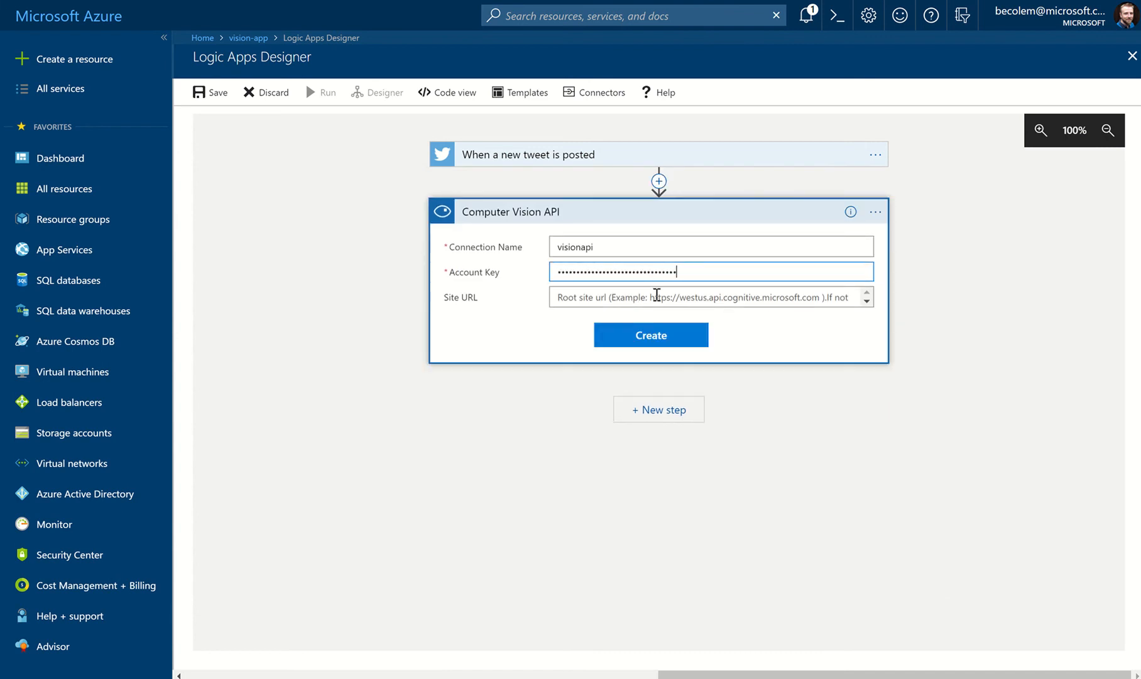
key(alt+Tab)
drag(724, 242, 355, 244)
key(ctrl+c)
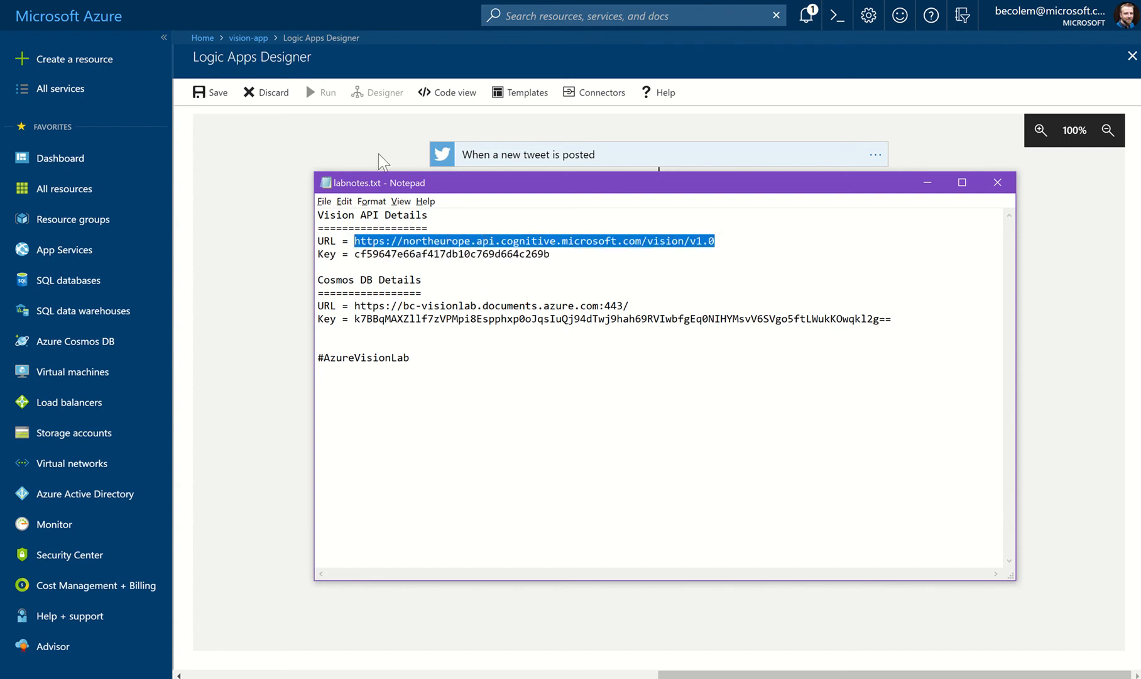
key(alt+Tab)
click(601, 298)
key(ctrl+v)
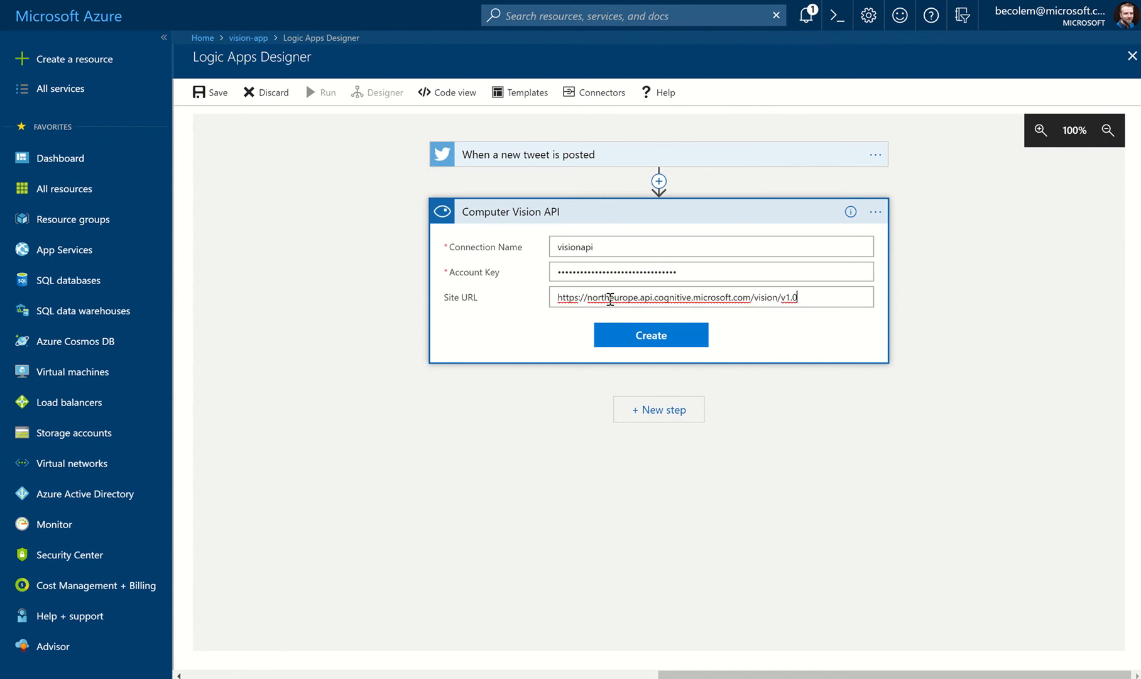
click(695, 336)
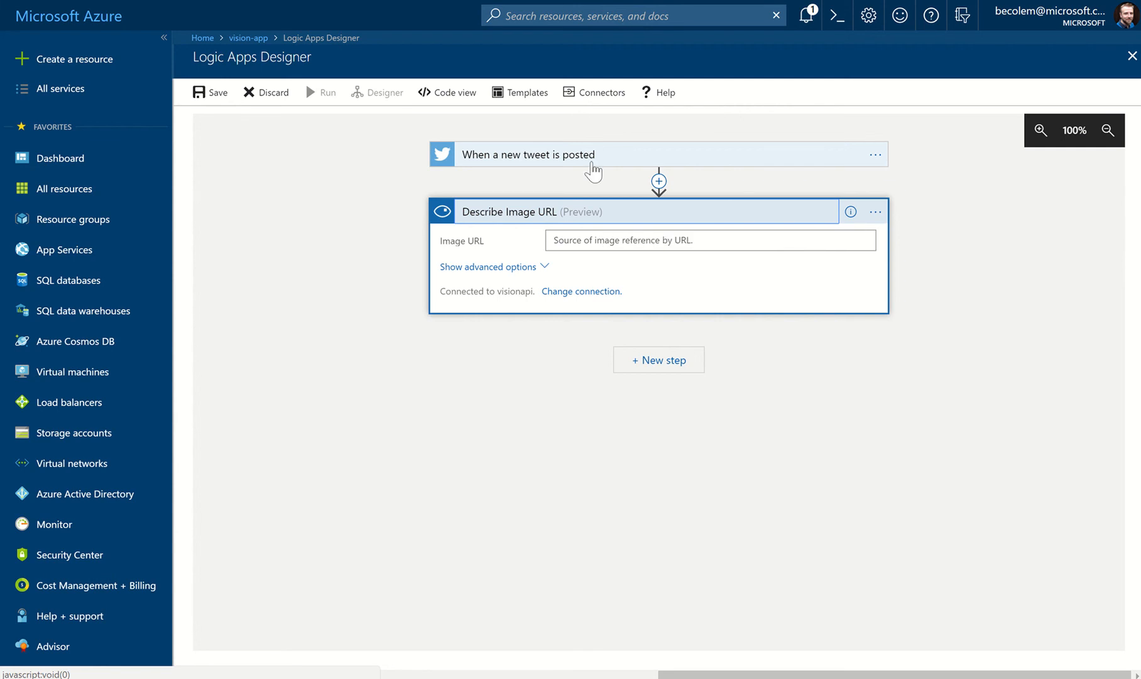
Set the Describe Image URL action's image URL to the tweet's MediaUrls - Item dynamic content and check the For each expressions.
click(561, 239)
drag(689, 646, 835, 650)
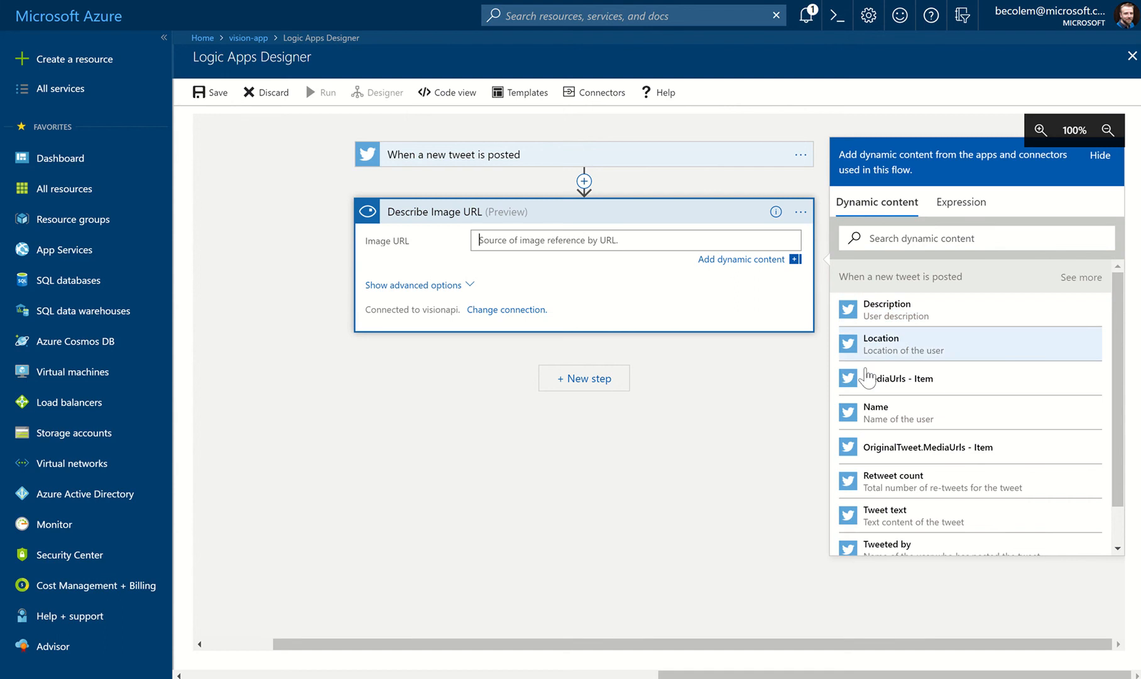
click(898, 380)
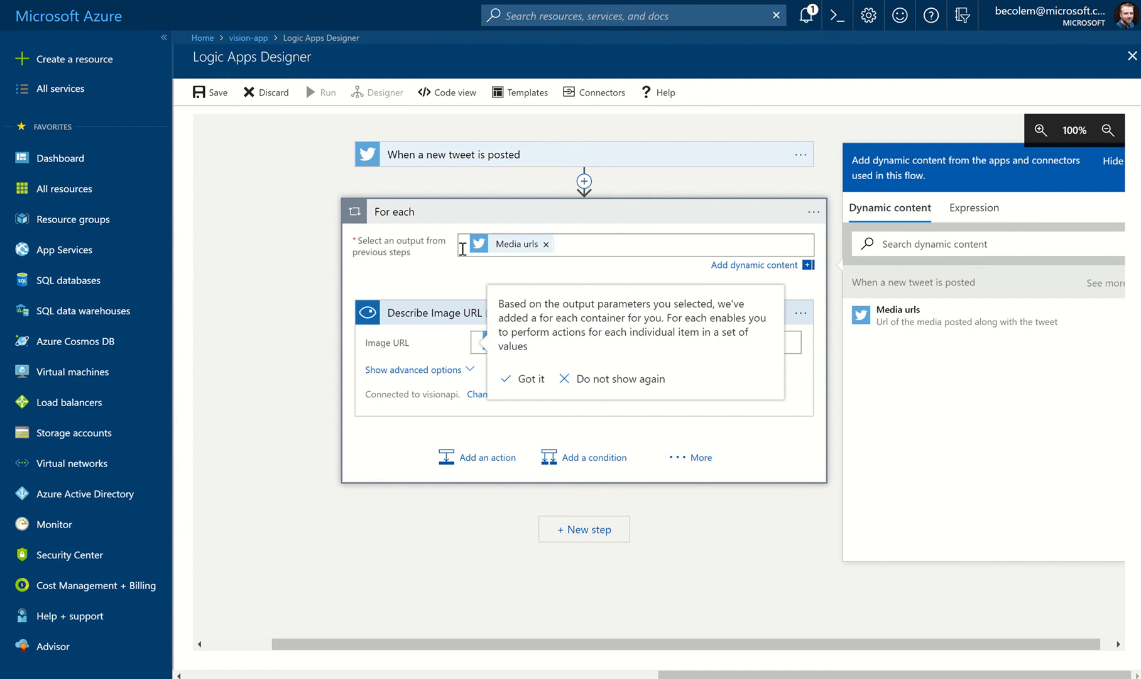
drag(504, 302, 568, 367)
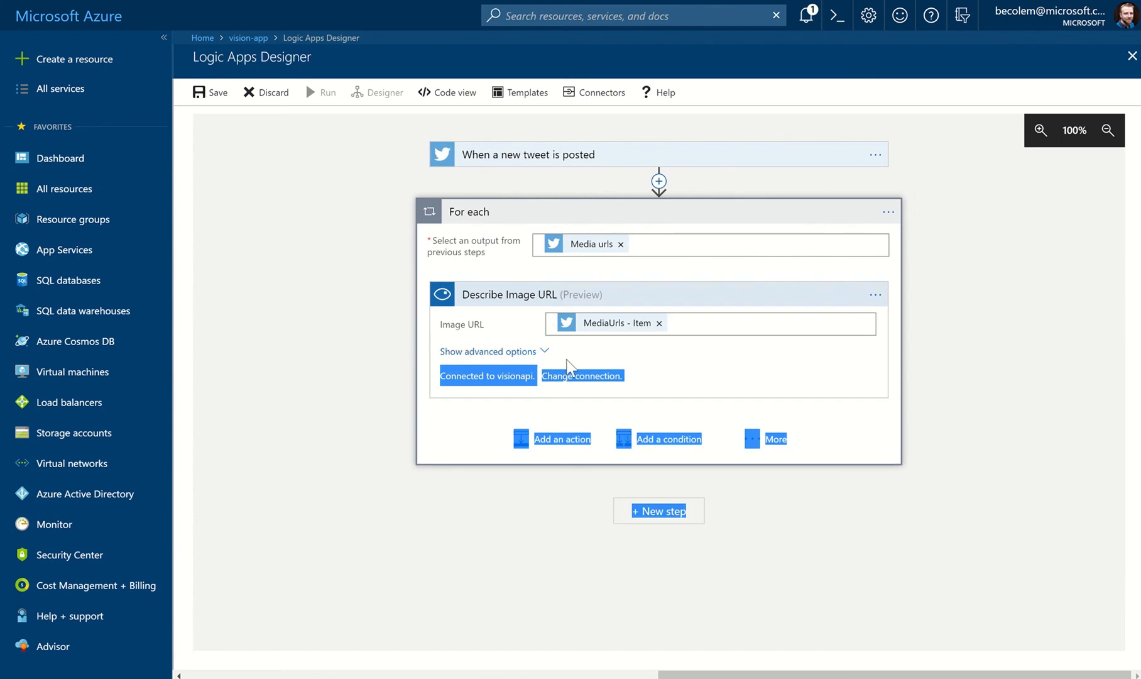
click(696, 321)
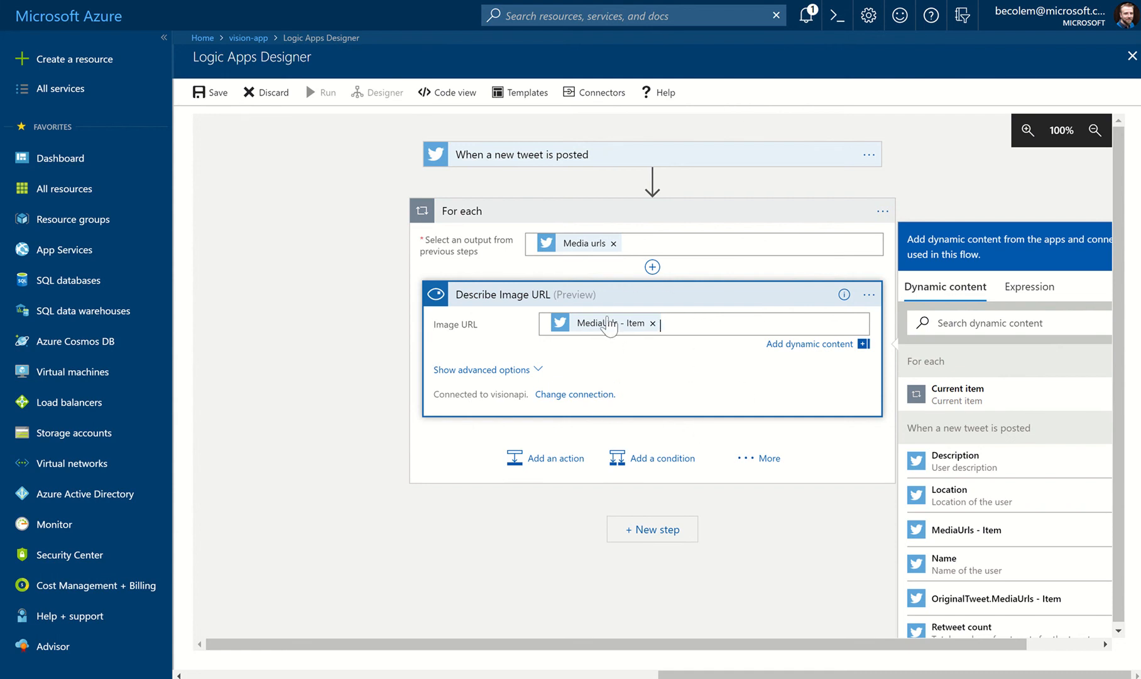
mouse_move(588, 251)
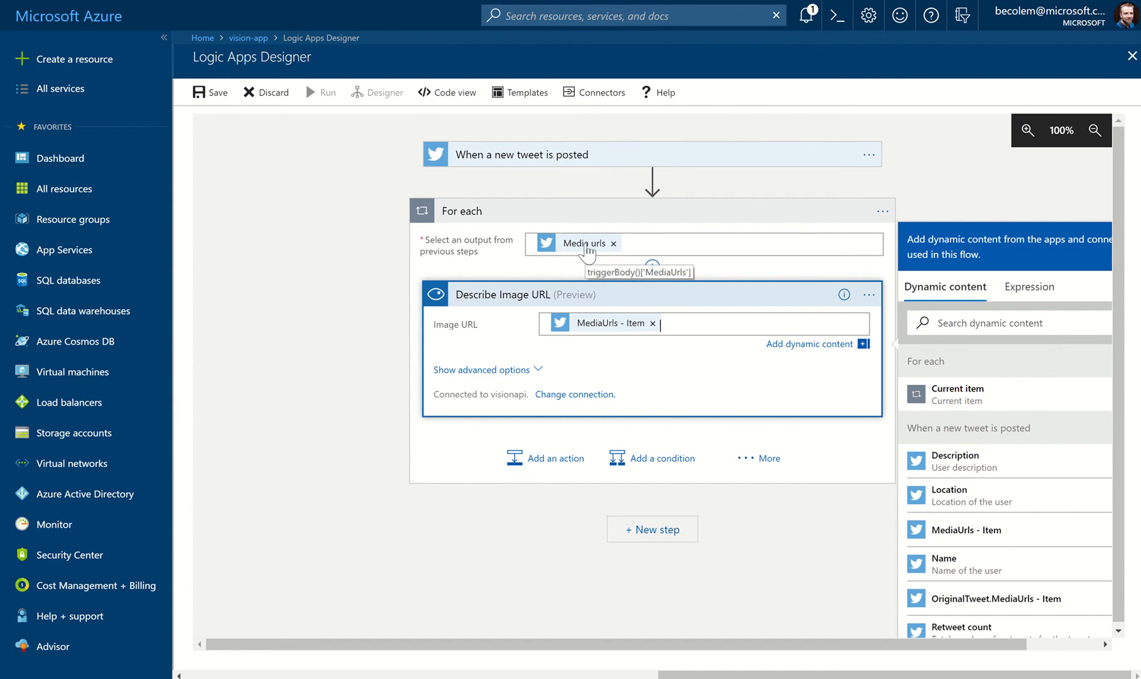
mouse_move(615, 330)
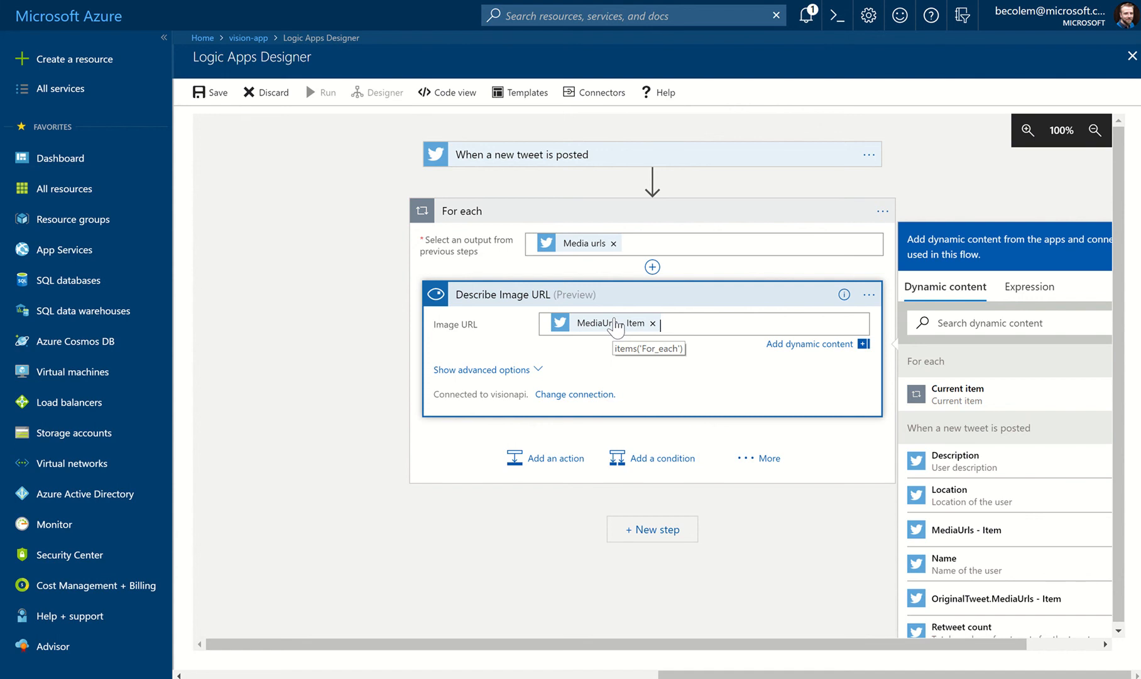
Save the logic app, dismiss the save notification, and close the designer to return to the vision-app overview.
click(217, 97)
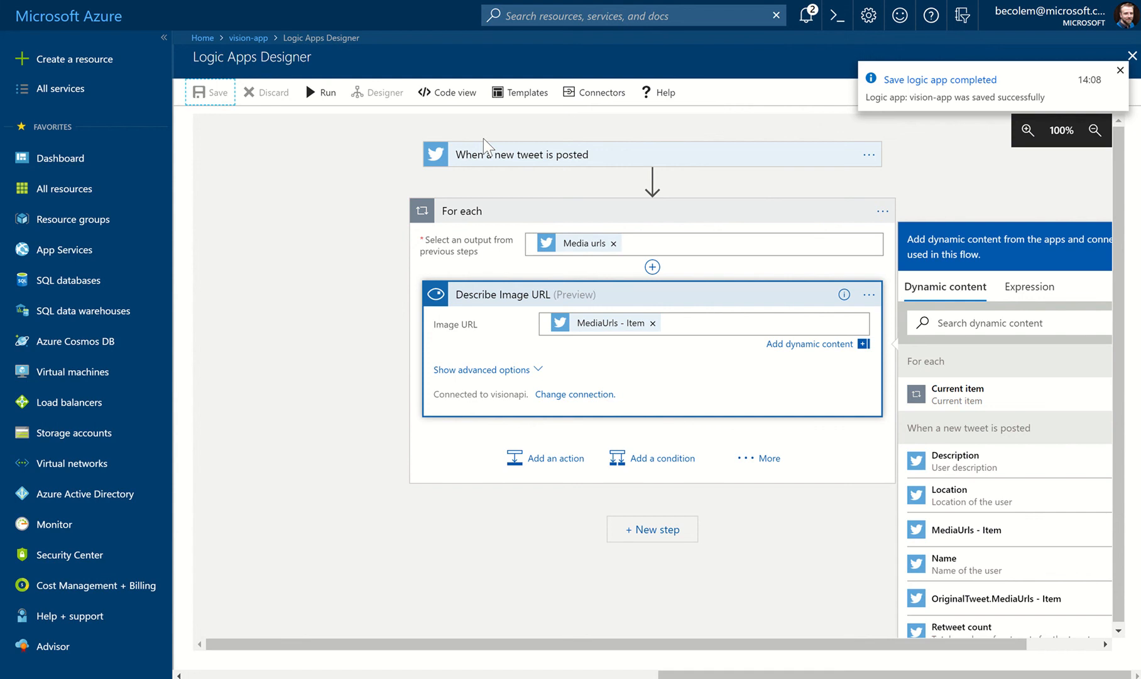
click(1119, 70)
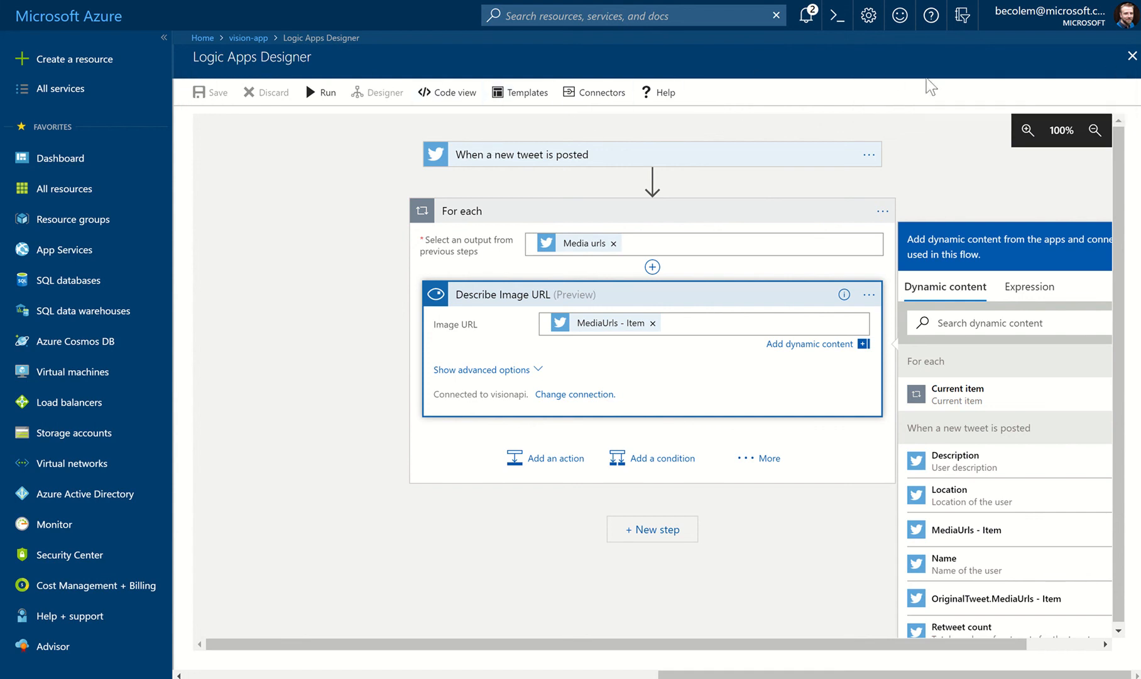
click(1130, 57)
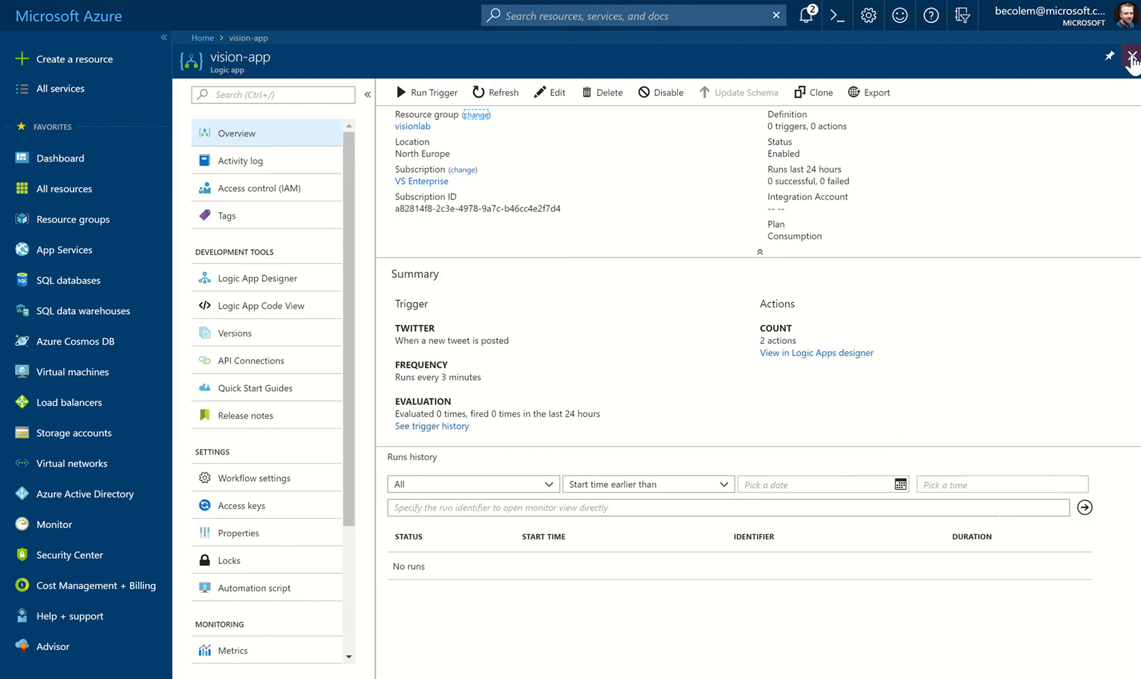